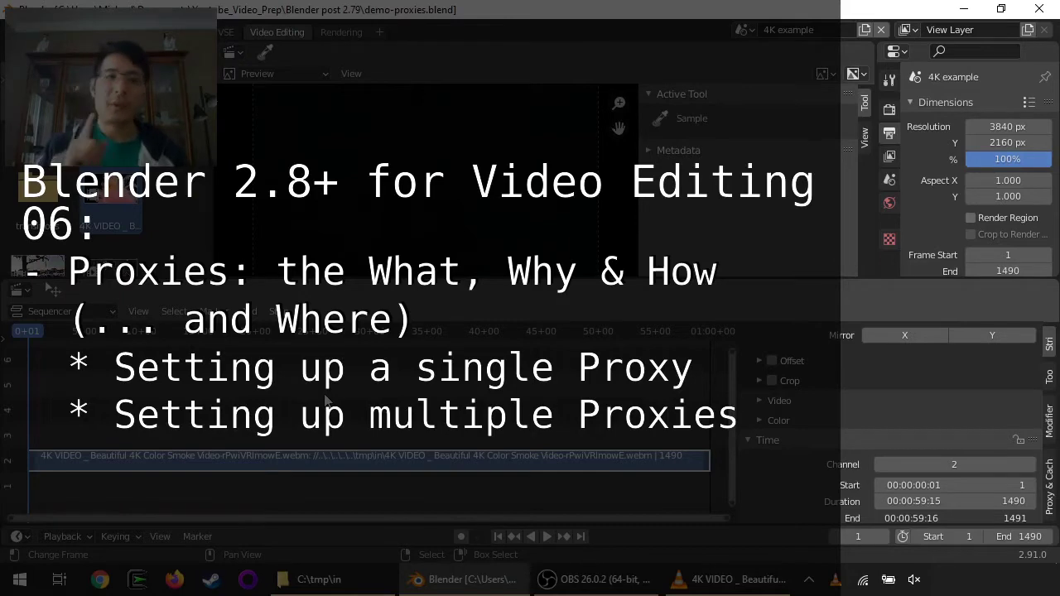
Play the 4K smoke video in VLC, check its video resolution in the codec information, and pause playback
{"action": "left_click", "coordinate": [730, 579]}
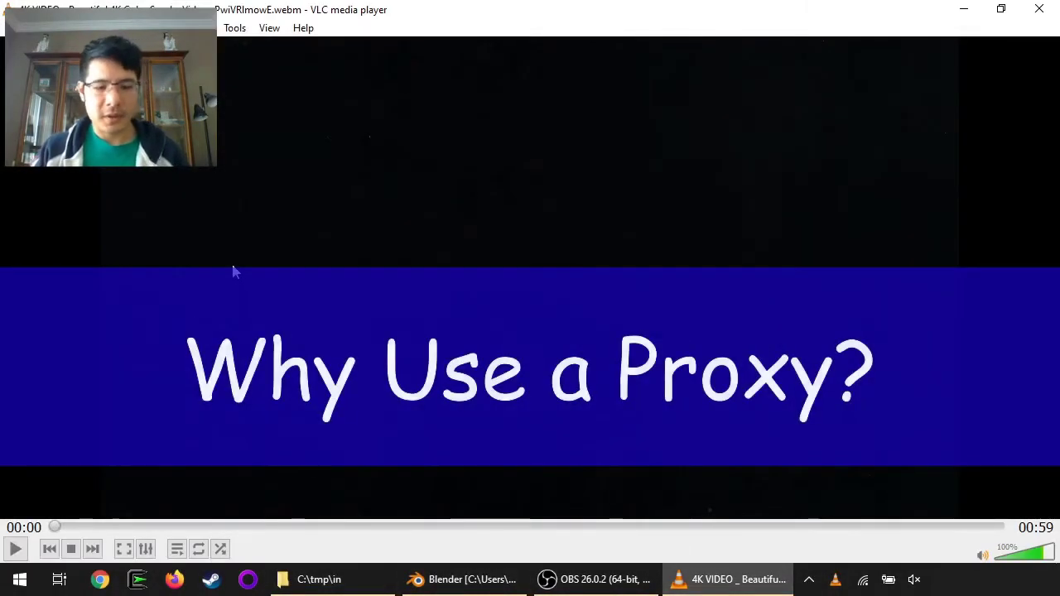
{"action": "key", "text": "space"}
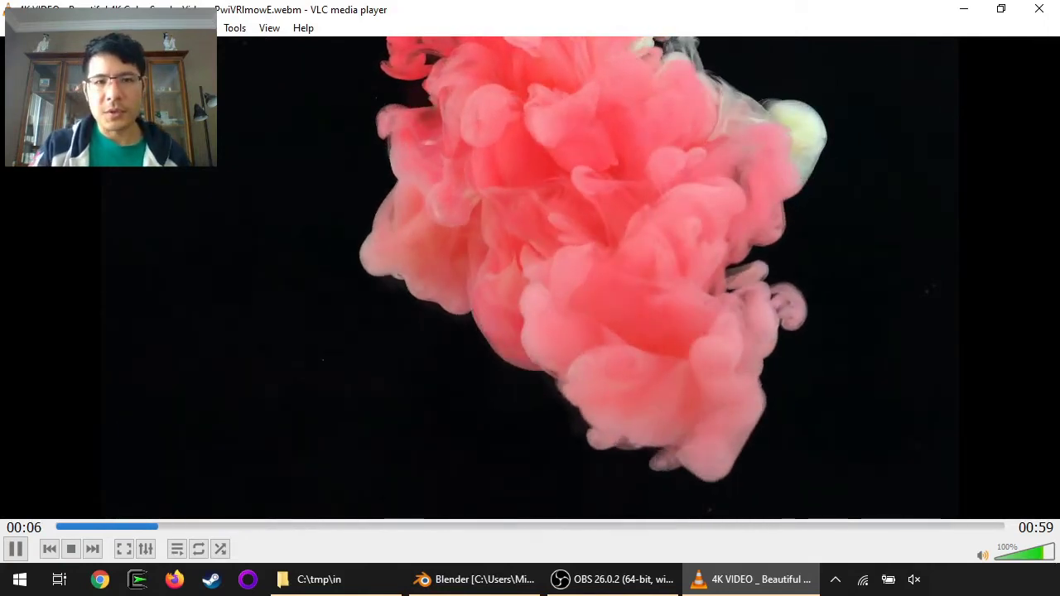
{"action": "key", "text": "ctrl+j"}
{"action": "left_click", "coordinate": [178, 245]}
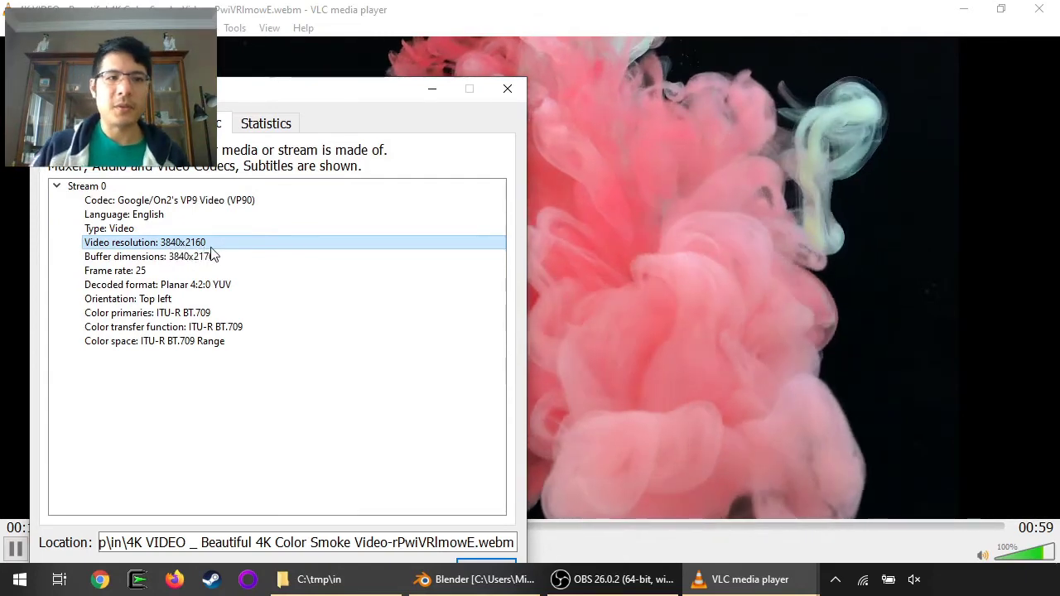
{"action": "left_click", "coordinate": [508, 89]}
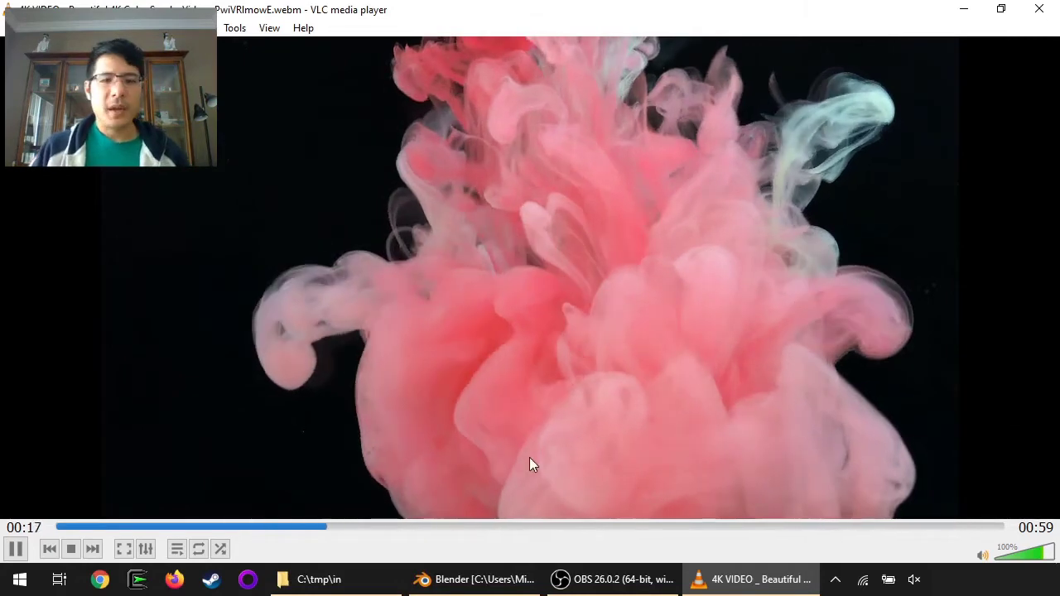
{"action": "key", "text": "space"}
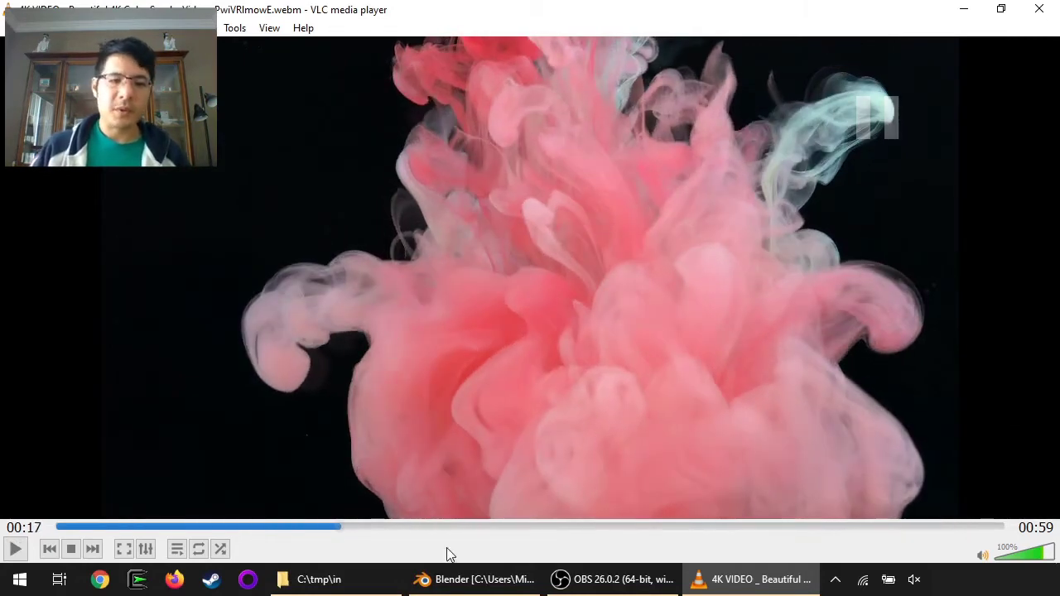
Switch to Blender and play the 4K video strip to check preview performance, stopping after a while
{"action": "left_click", "coordinate": [474, 589]}
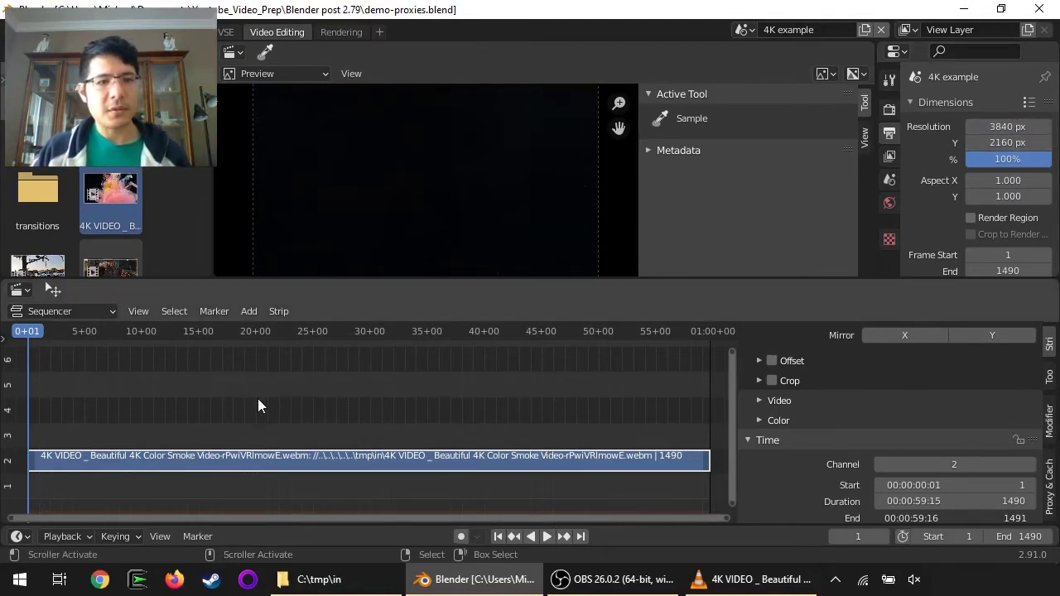
{"action": "left_click", "coordinate": [546, 536]}
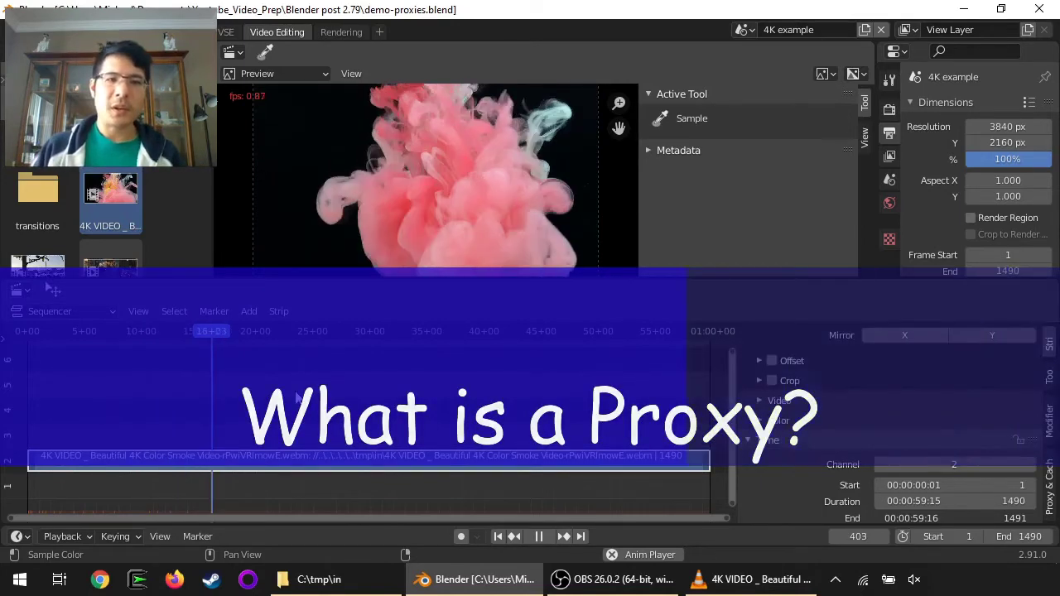
{"action": "key", "text": "space"}
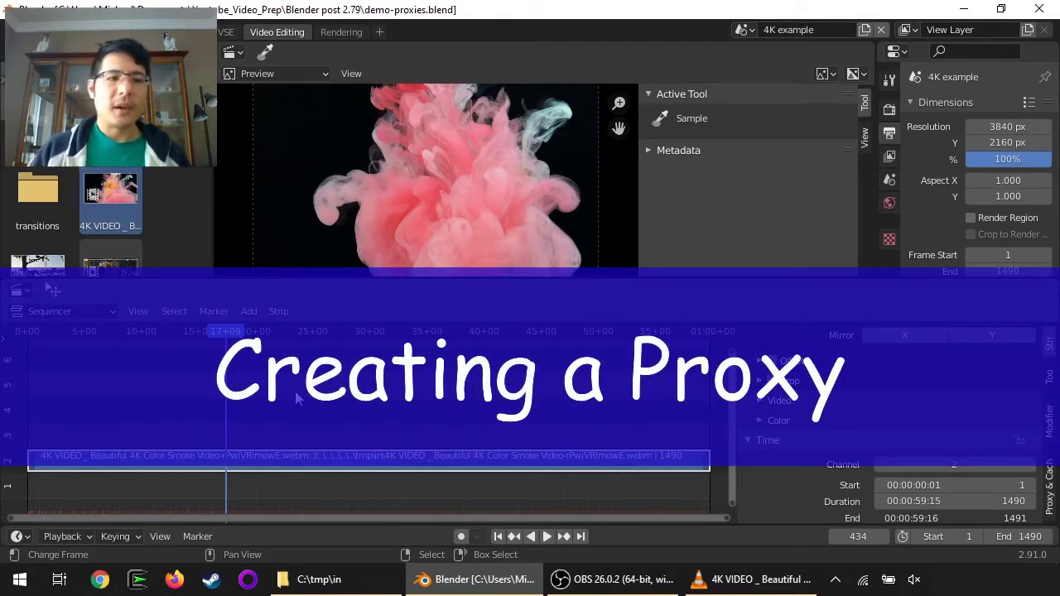
Set a 25% proxy for the 4K video strip and build its proxy and timecode indices
{"action": "left_click", "coordinate": [264, 461]}
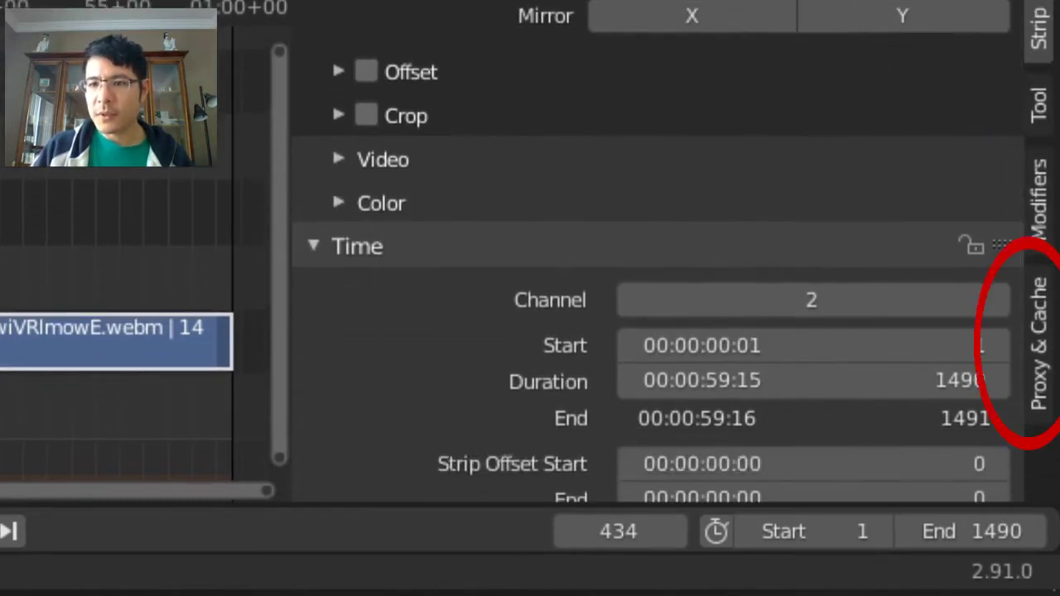
{"action": "left_click", "coordinate": [1046, 388]}
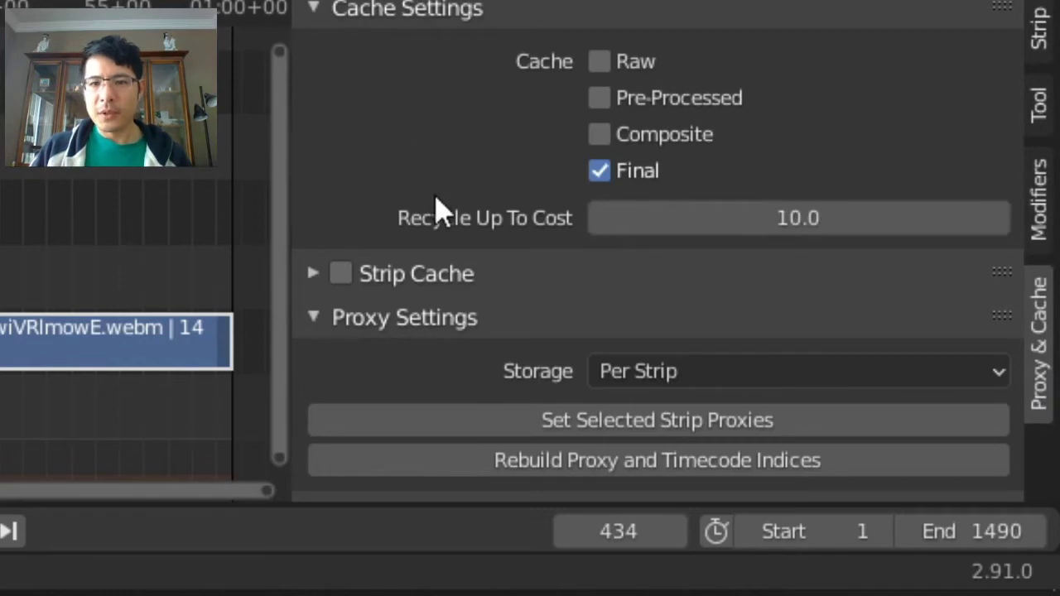
{"action": "scroll", "coordinate": [439, 211], "scroll_direction": "down", "scroll_amount": 1}
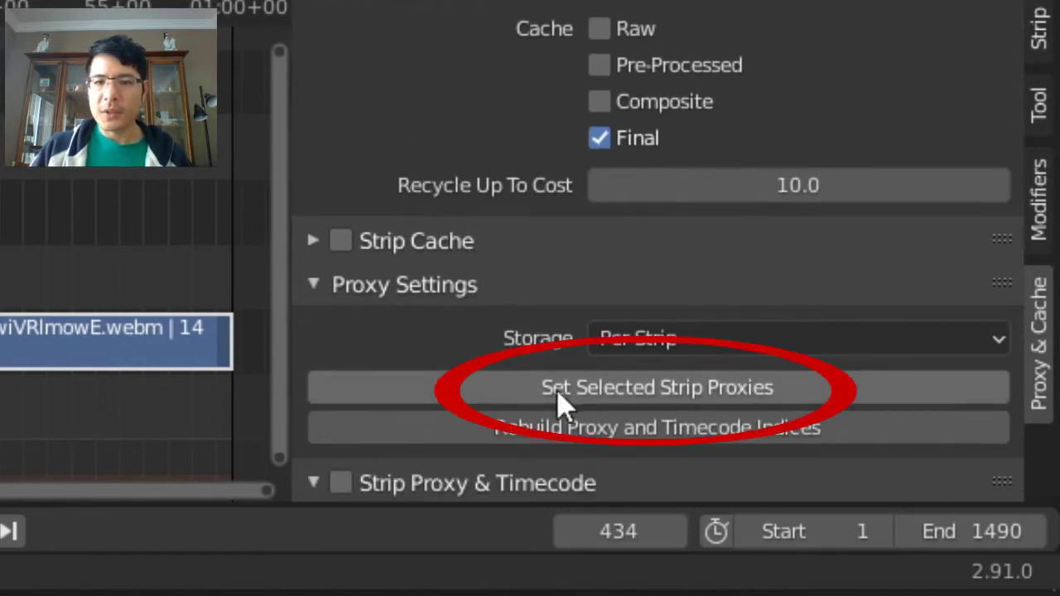
{"action": "left_click", "coordinate": [741, 389]}
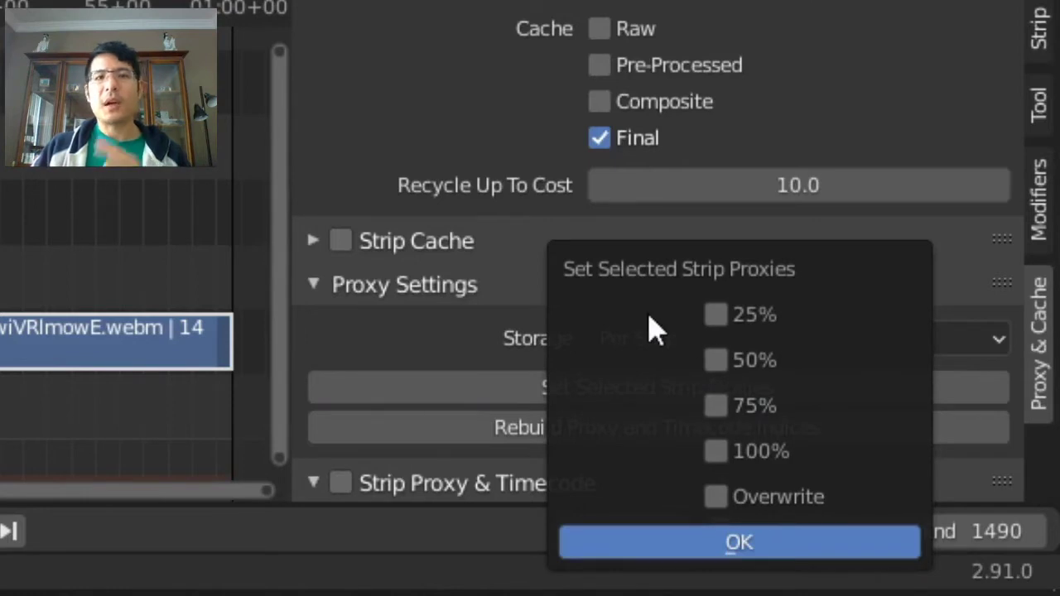
{"action": "left_click", "coordinate": [715, 315]}
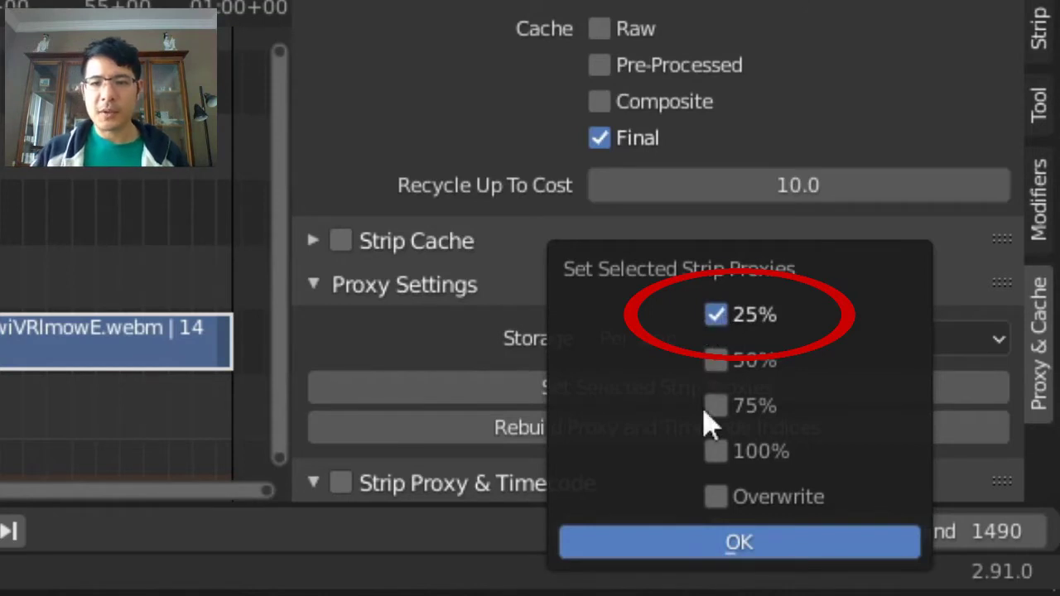
{"action": "left_click", "coordinate": [742, 543]}
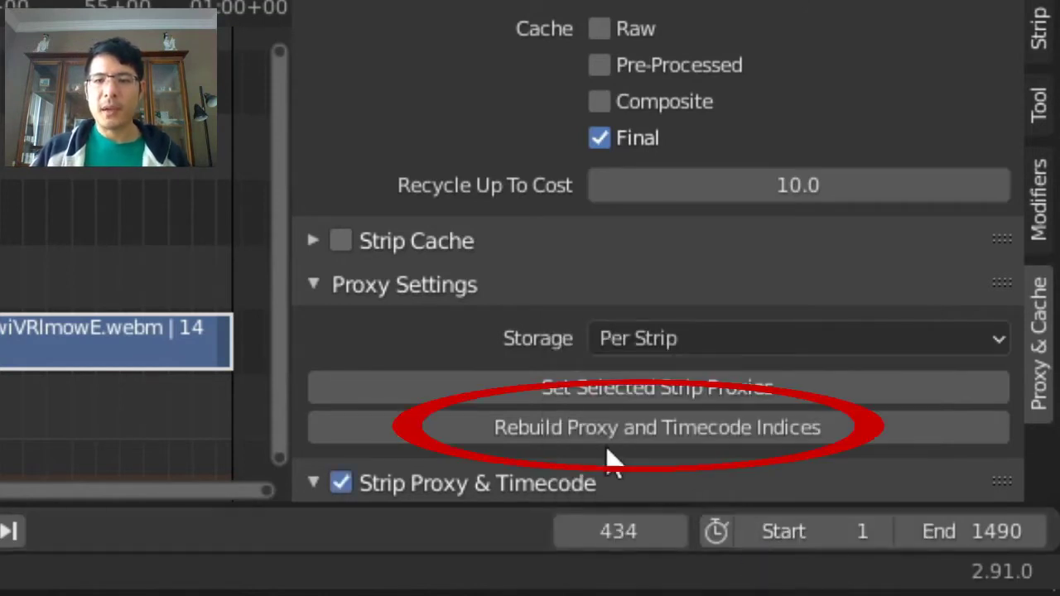
{"action": "left_click", "coordinate": [487, 439]}
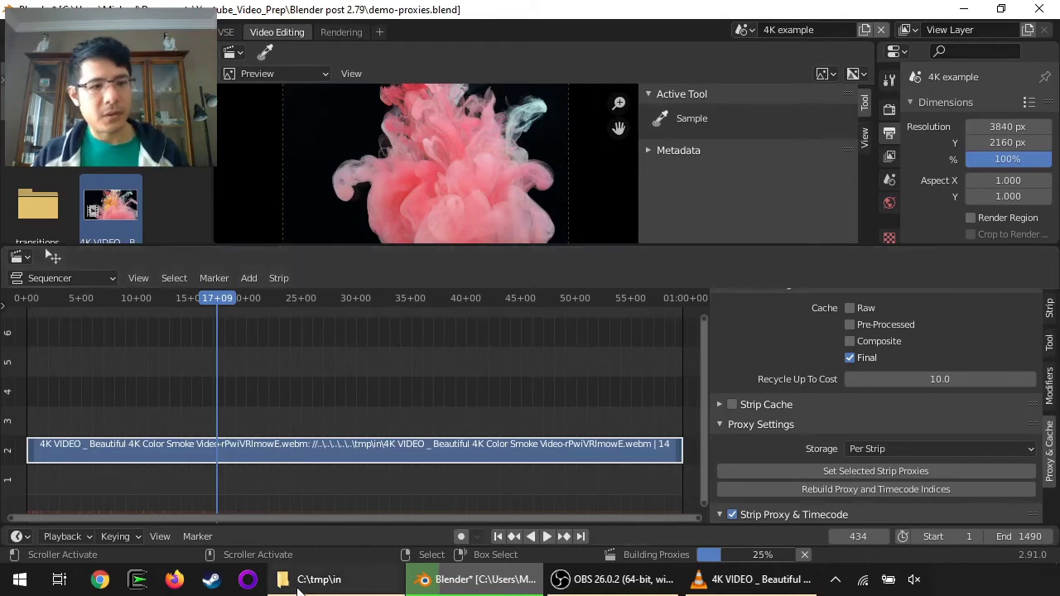
In File Explorer, inspect the proxy files for the 4K video inside the BL_proxy folder of C:\tmp\in
{"action": "left_click", "coordinate": [362, 584]}
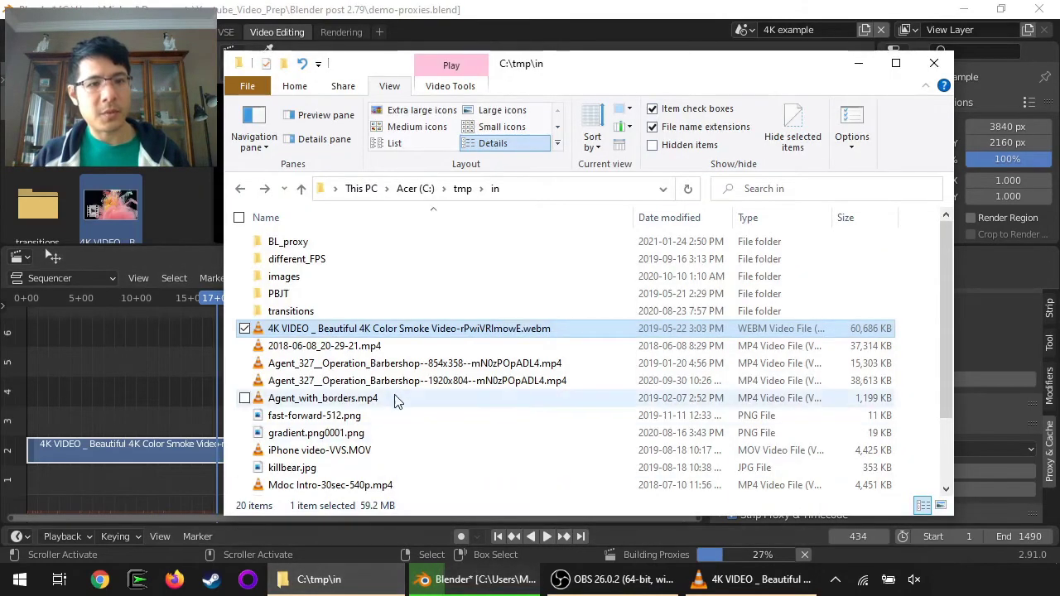
{"action": "left_click", "coordinate": [279, 246]}
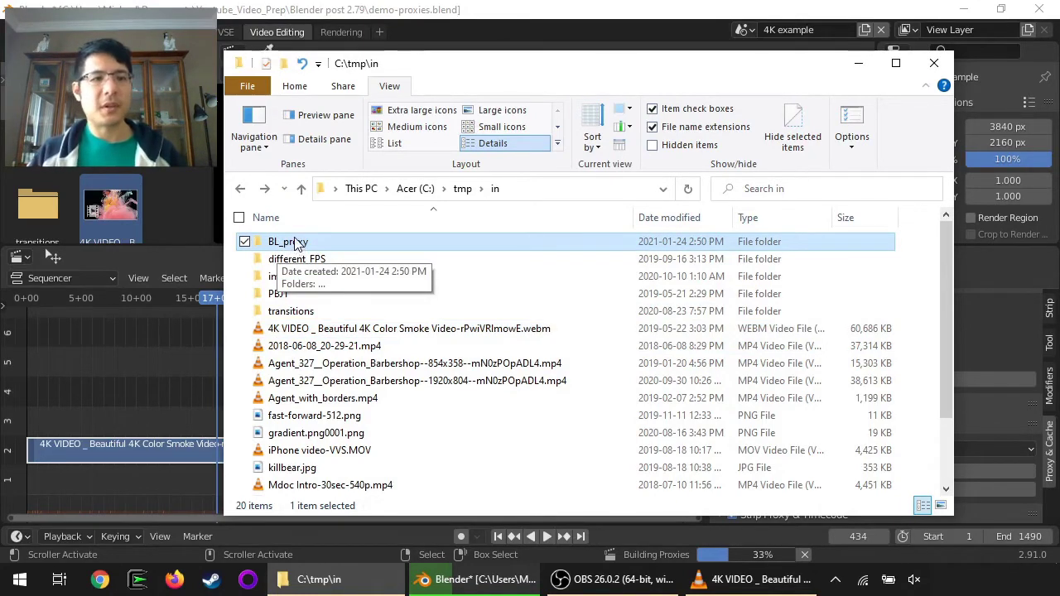
{"action": "double_click", "coordinate": [296, 242]}
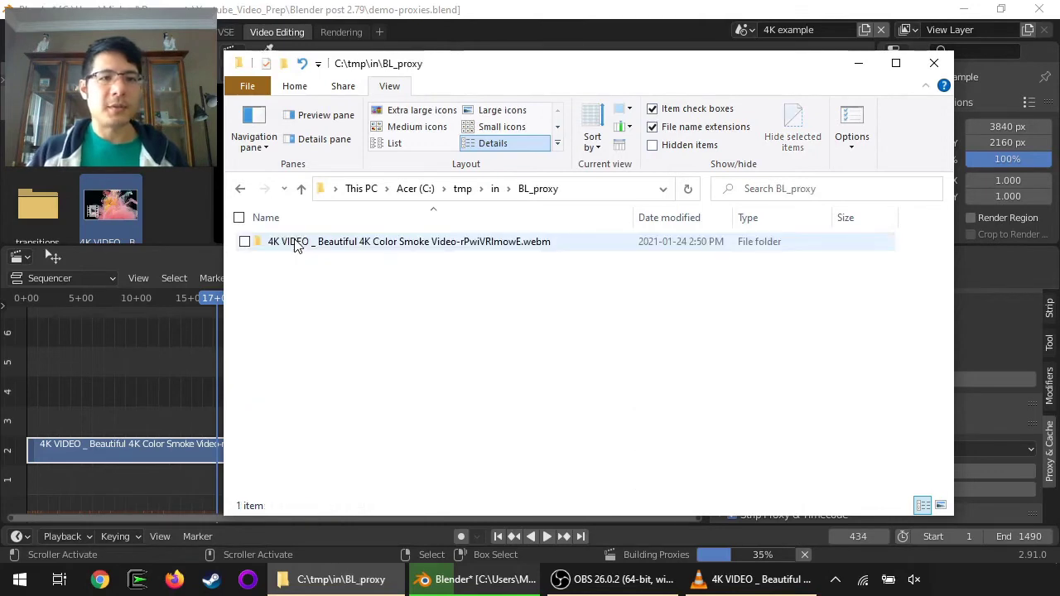
{"action": "left_click", "coordinate": [423, 247]}
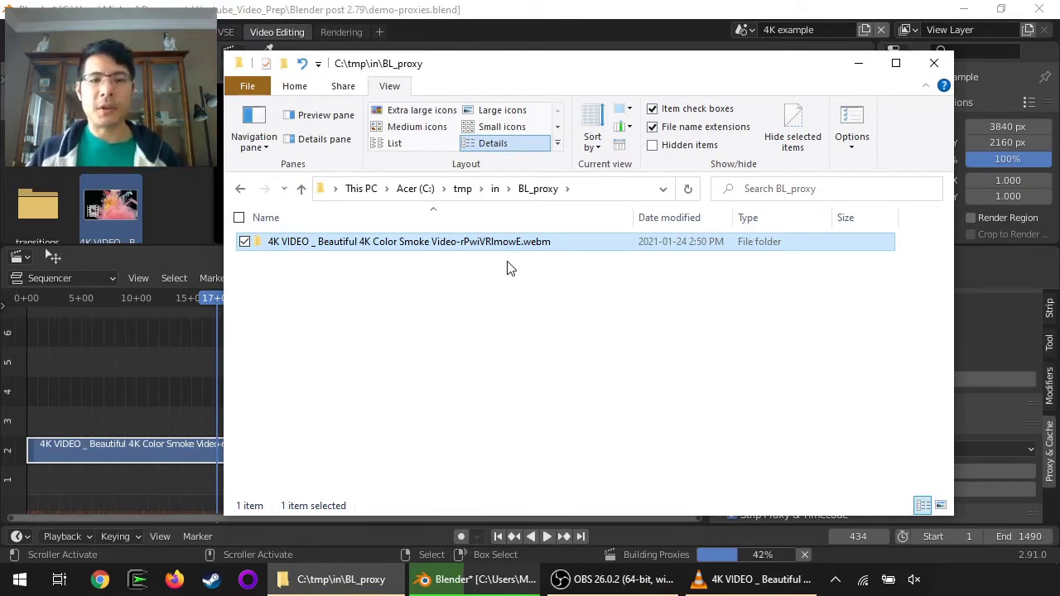
{"action": "double_click", "coordinate": [431, 251]}
{"action": "left_click_drag", "start_coordinate": [441, 383], "coordinate": [389, 238]}
{"action": "left_click", "coordinate": [407, 390]}
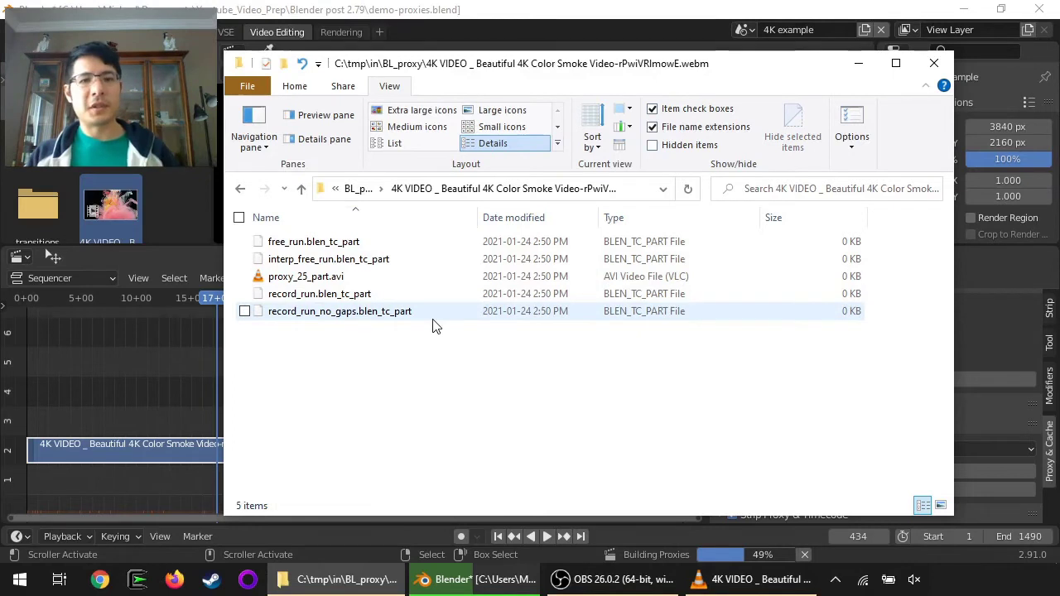
{"action": "left_click", "coordinate": [357, 282]}
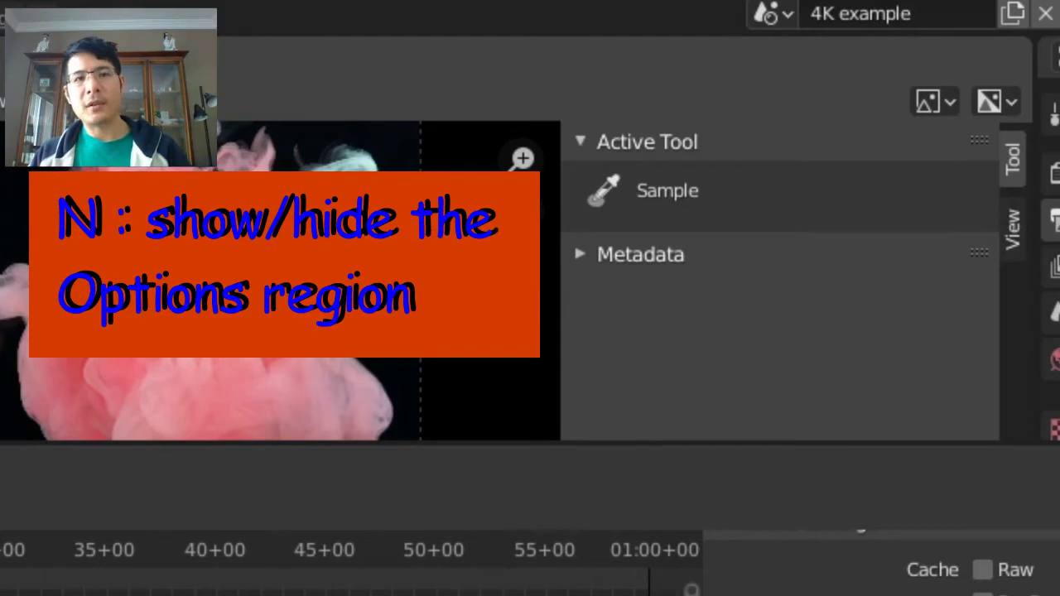
Hide and show the preview's options region twice
{"action": "key", "text": "n"}
{"action": "key", "text": "n"}
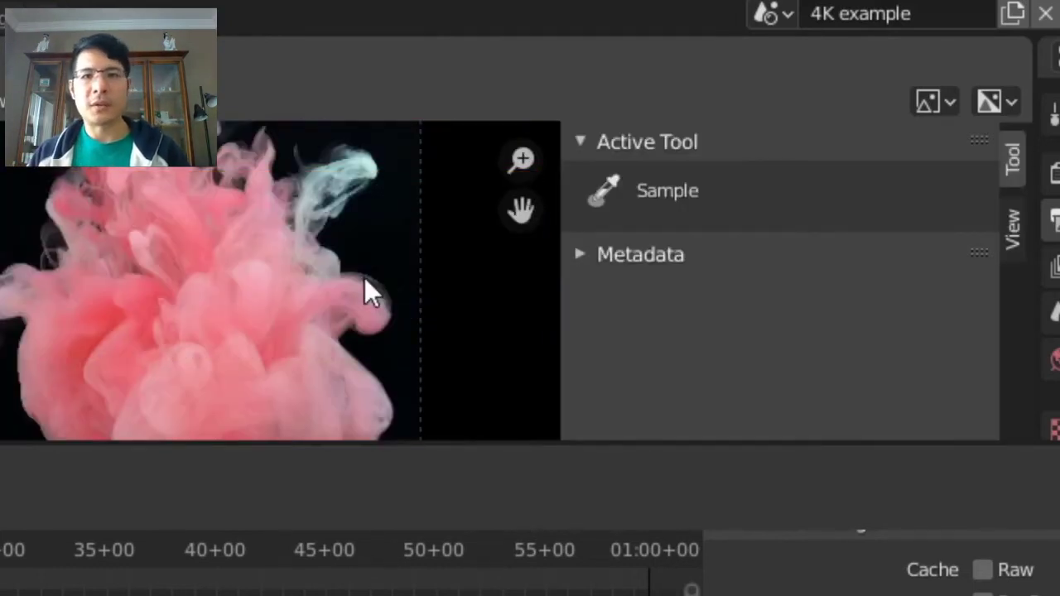
{"action": "key", "text": "n"}
{"action": "key", "text": "n"}
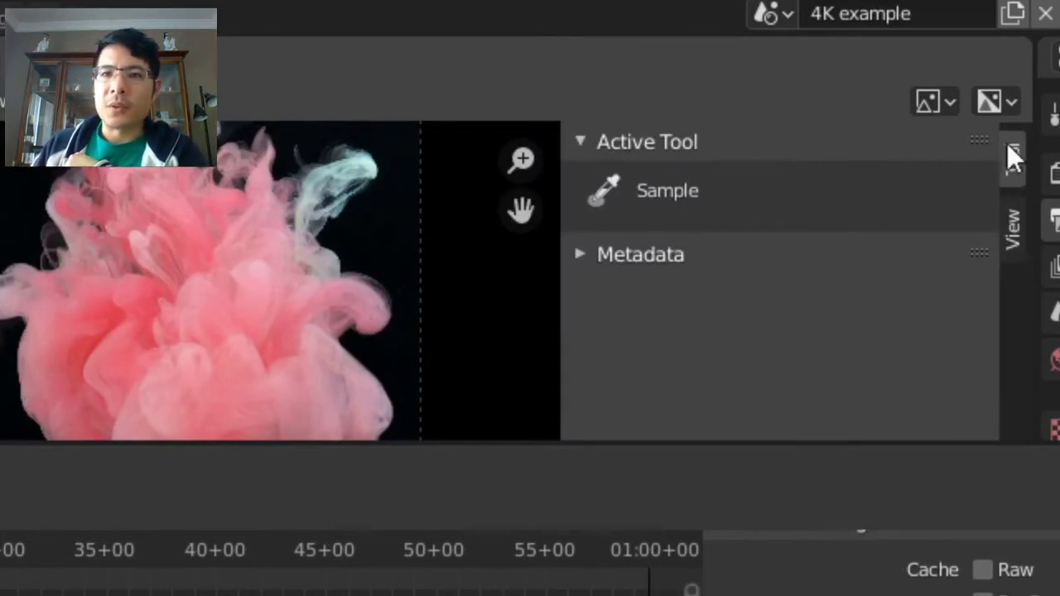
Widen the preview's options region and set the proxy render size to Proxy size 25% in its view settings
{"action": "left_click", "coordinate": [1014, 243]}
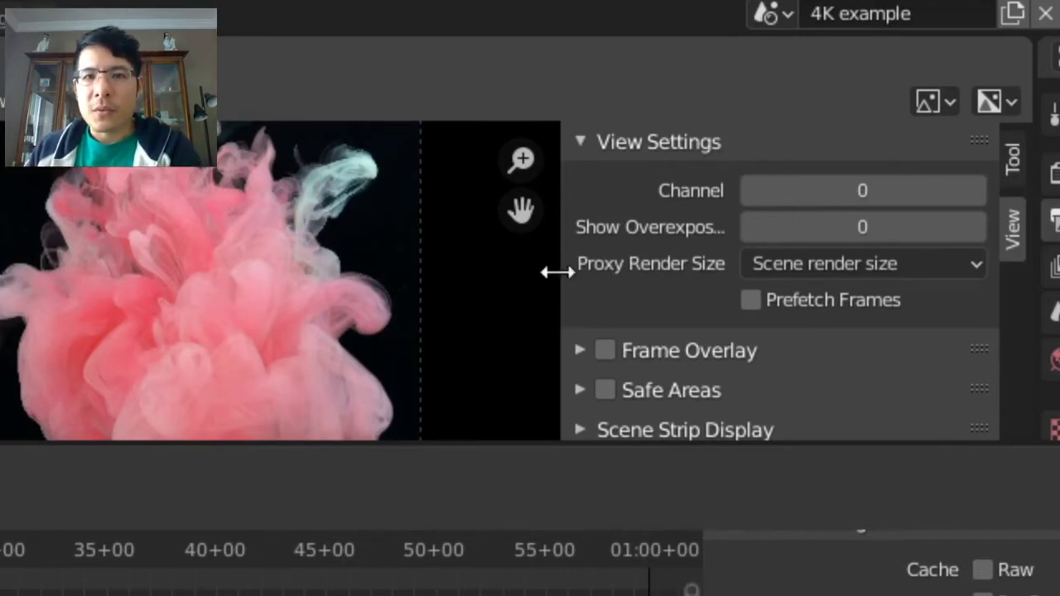
{"action": "left_click_drag", "start_coordinate": [554, 273], "coordinate": [496, 264]}
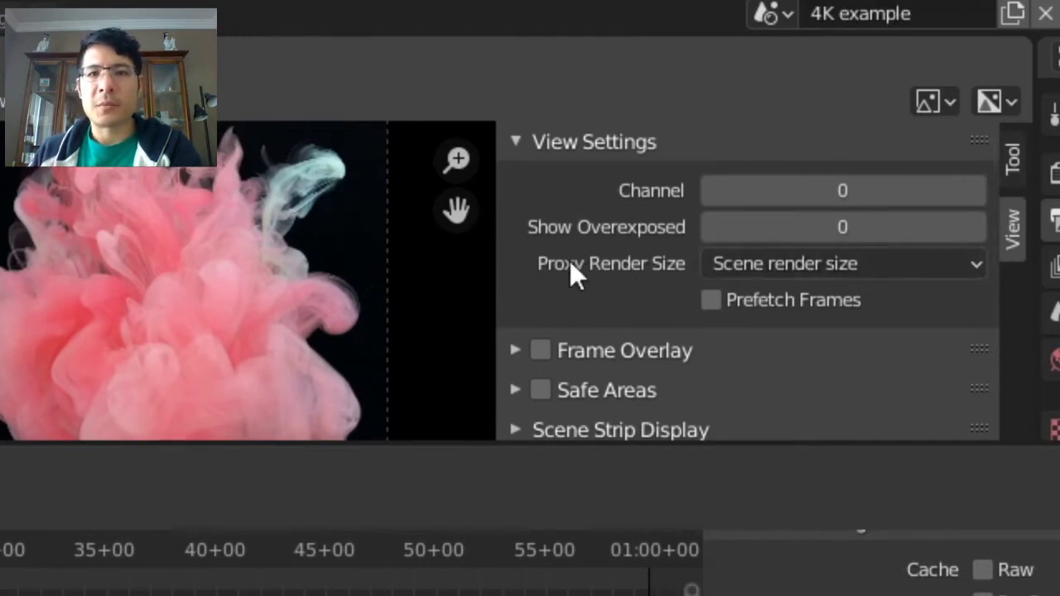
{"action": "left_click", "coordinate": [943, 265]}
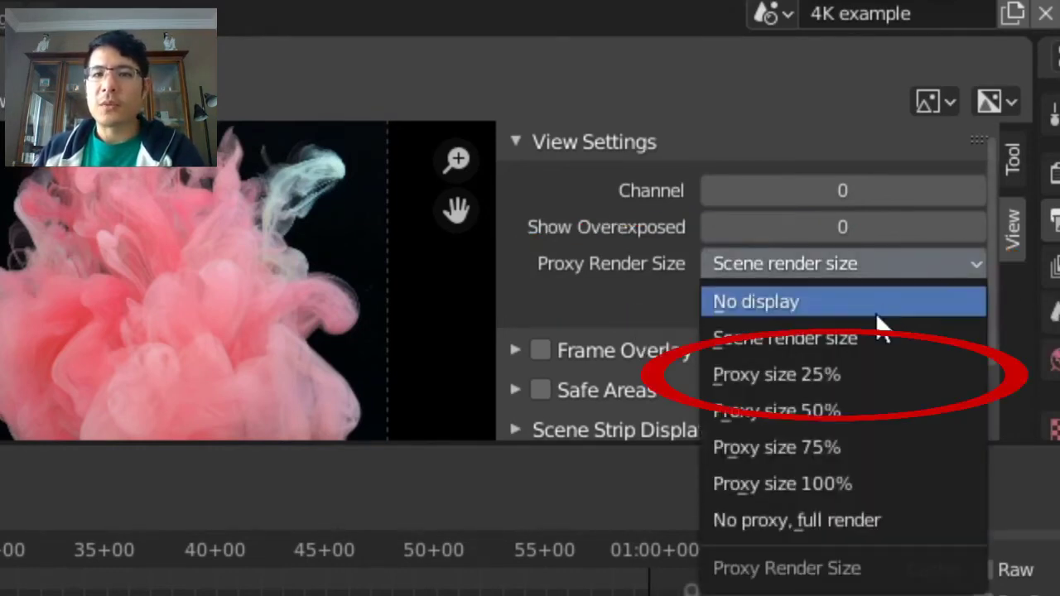
{"action": "left_click", "coordinate": [878, 376]}
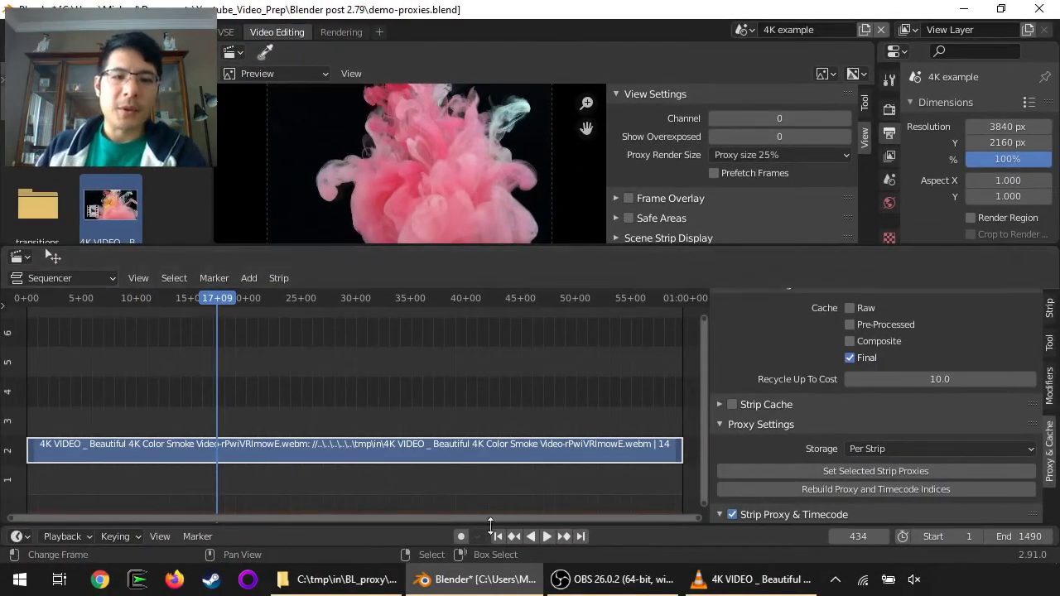
Play the 4K strip from the first frame to check the proxy's playback speed, and stop it
{"action": "left_click", "coordinate": [497, 537]}
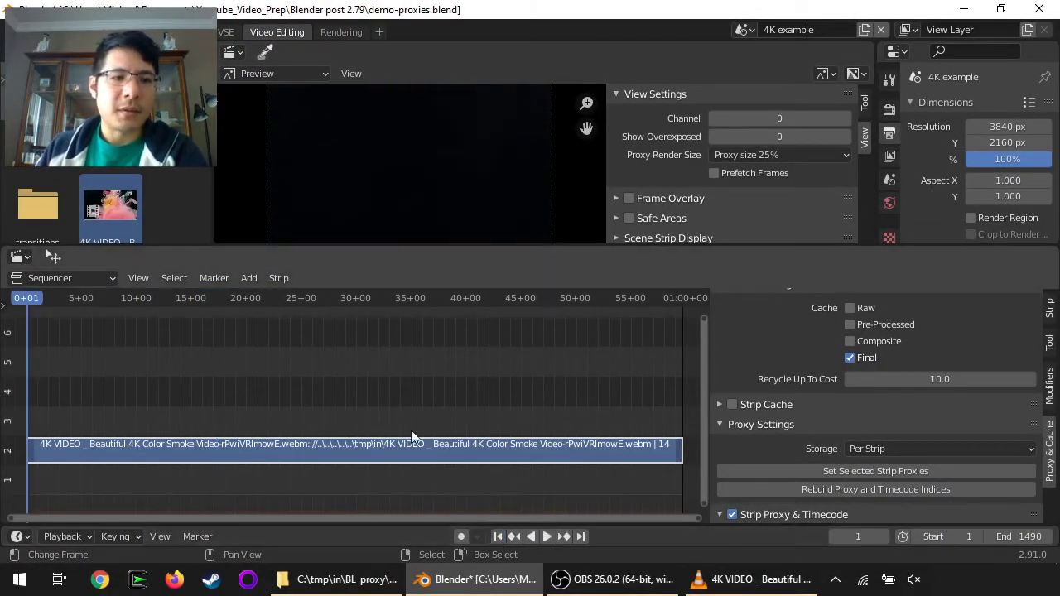
{"action": "left_click", "coordinate": [547, 537]}
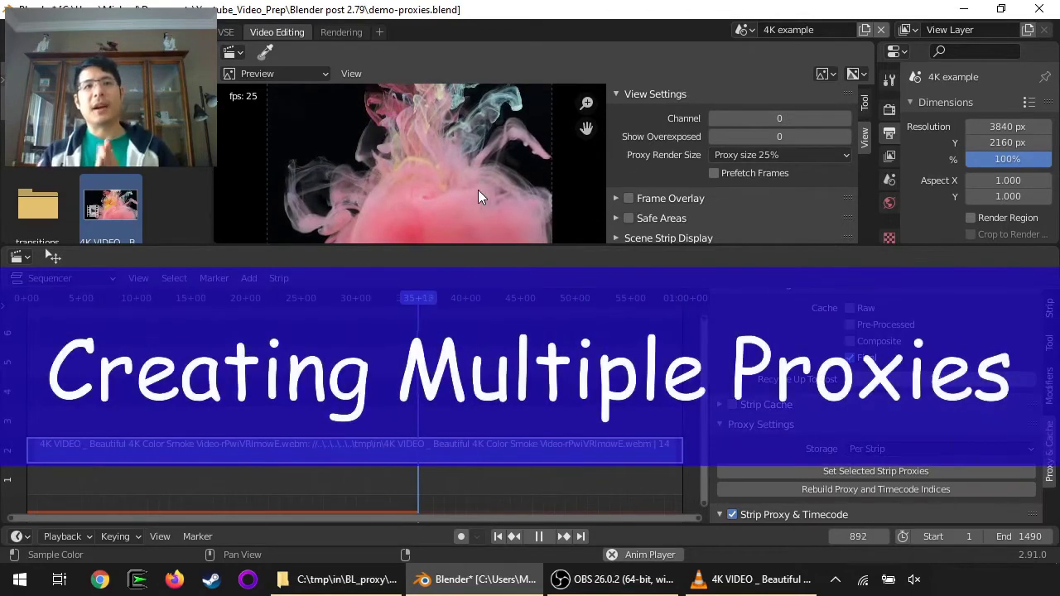
{"action": "key", "text": "space"}
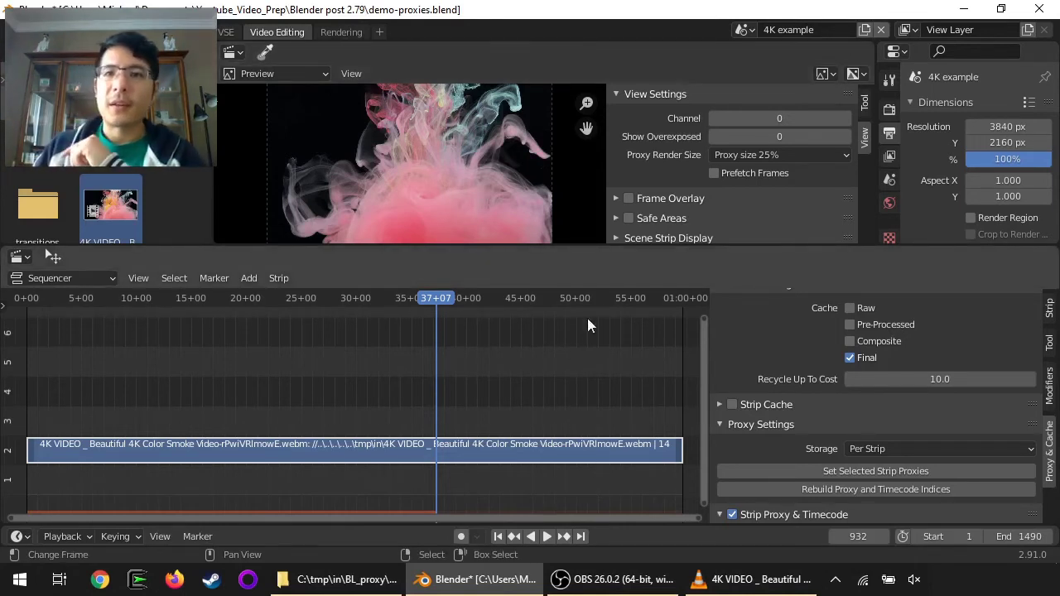
Switch to the multi movie example scene and select its Mdoc Intro, Agent_327 and iPhone video movie strips one at a time
{"action": "left_click", "coordinate": [743, 30]}
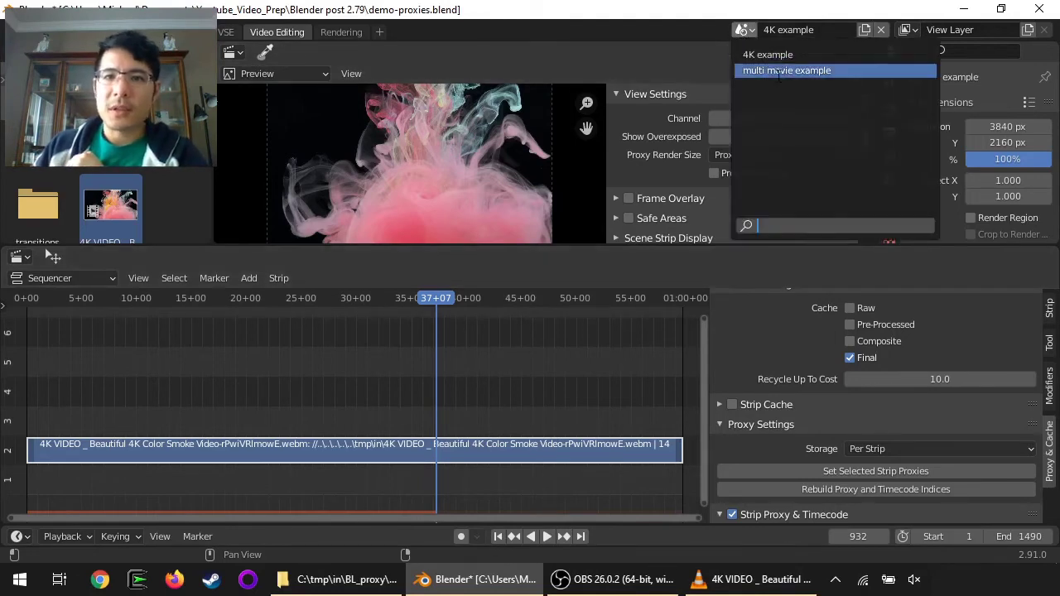
{"action": "left_click", "coordinate": [829, 70]}
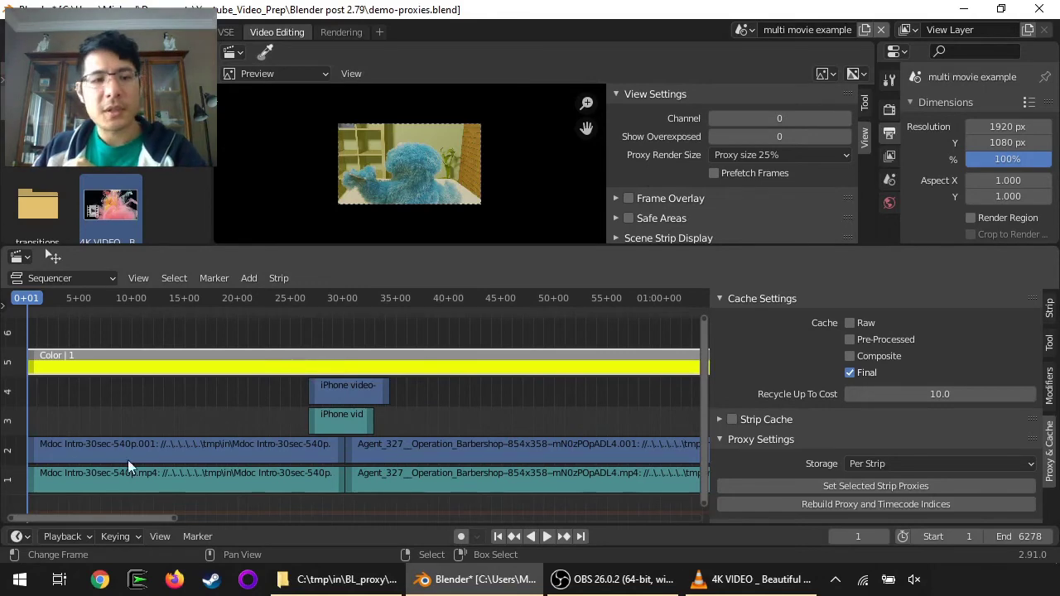
{"action": "left_click", "coordinate": [184, 448]}
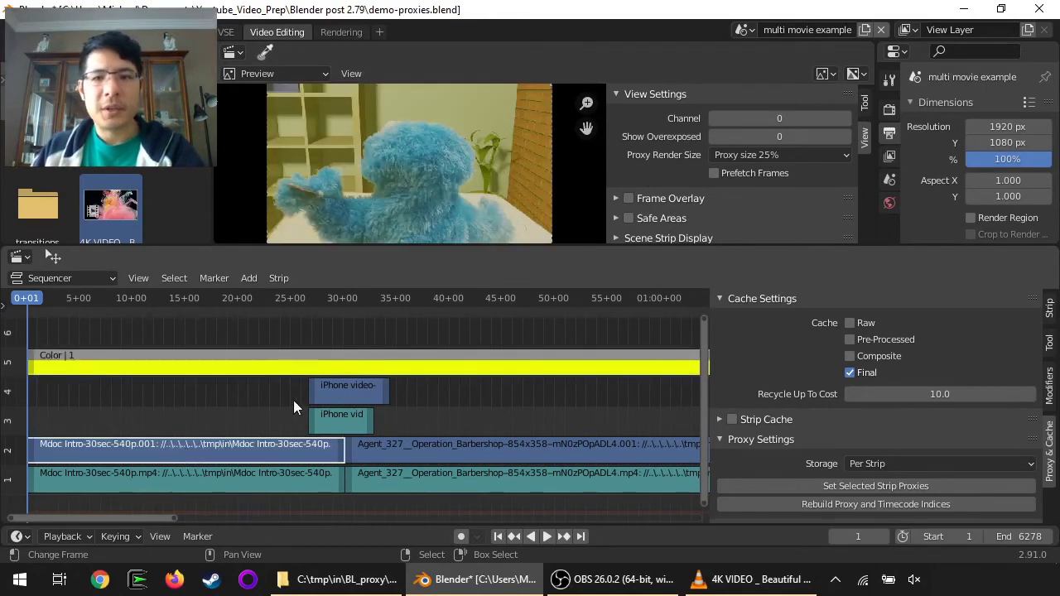
{"action": "left_click", "coordinate": [356, 396]}
{"action": "left_click", "coordinate": [414, 448]}
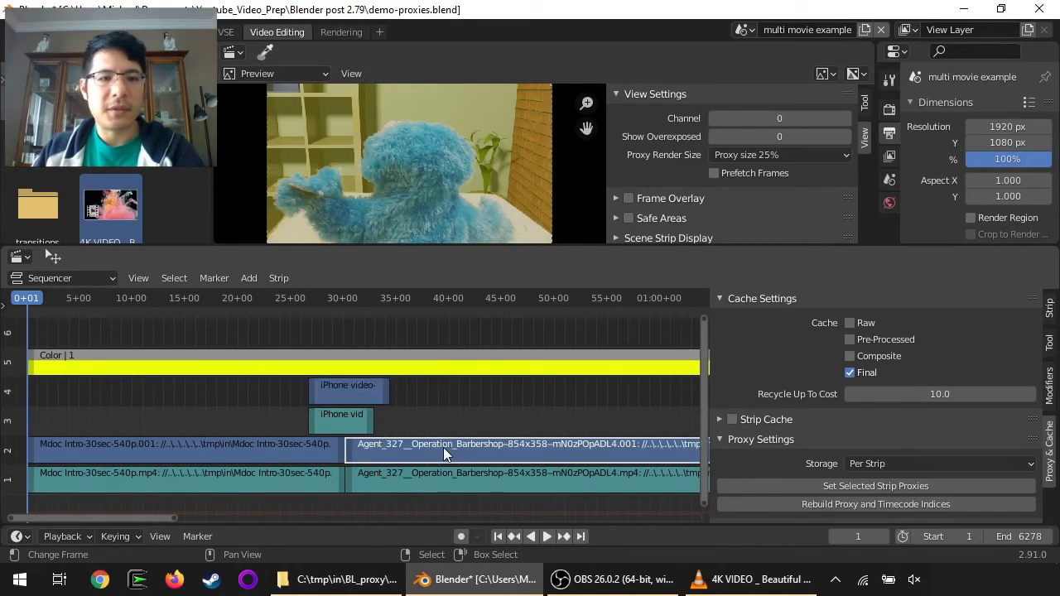
{"action": "left_click", "coordinate": [342, 390]}
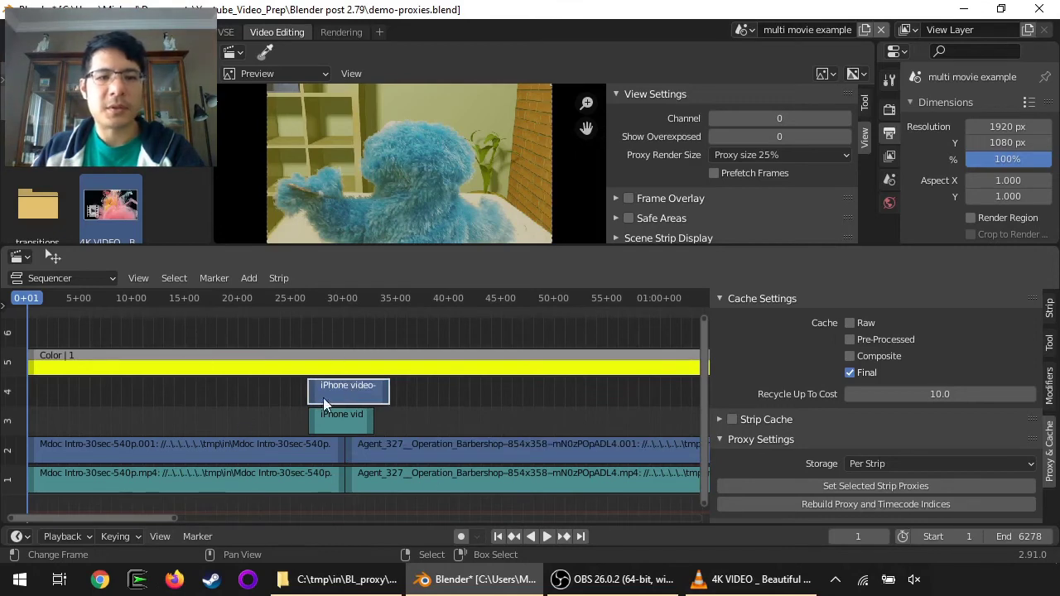
Select the Mdoc Intro, iPhone and Agent_327 audio strips one at a time, followed by the Mdoc Intro movie strip
{"action": "left_click", "coordinate": [247, 479]}
{"action": "left_click", "coordinate": [334, 419]}
{"action": "left_click", "coordinate": [406, 482]}
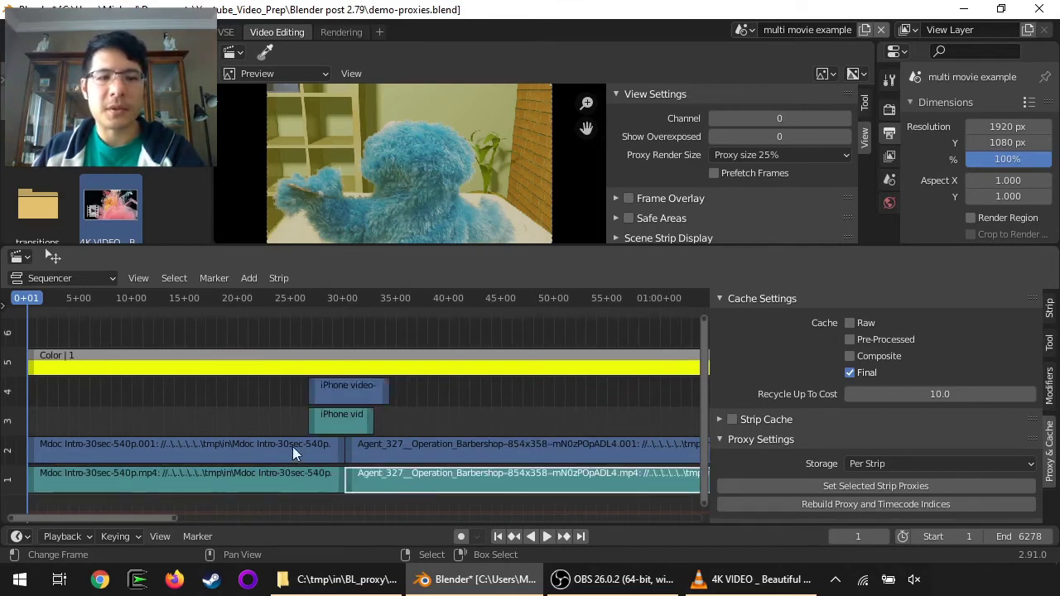
{"action": "left_click", "coordinate": [289, 446]}
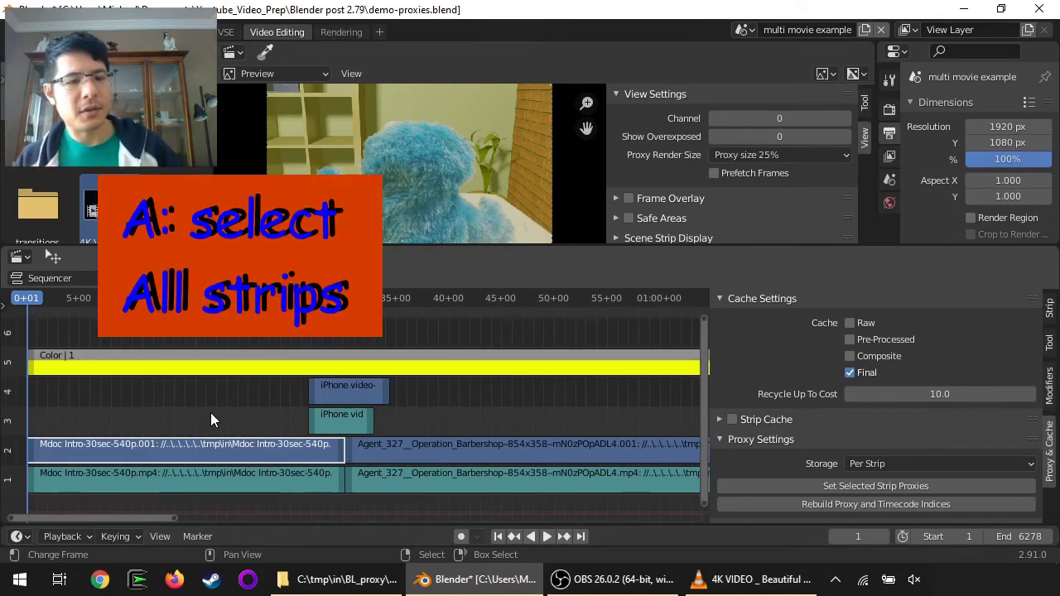
Select all strips in the sequencer and set up proxies for them at 25% size only
{"action": "key", "text": "a"}
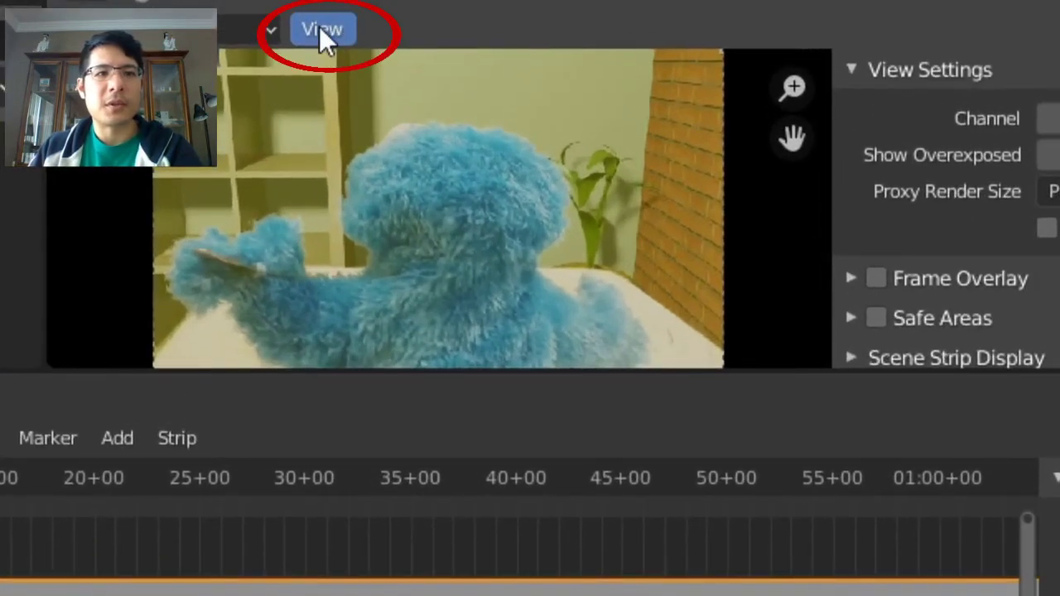
{"action": "left_click", "coordinate": [323, 33]}
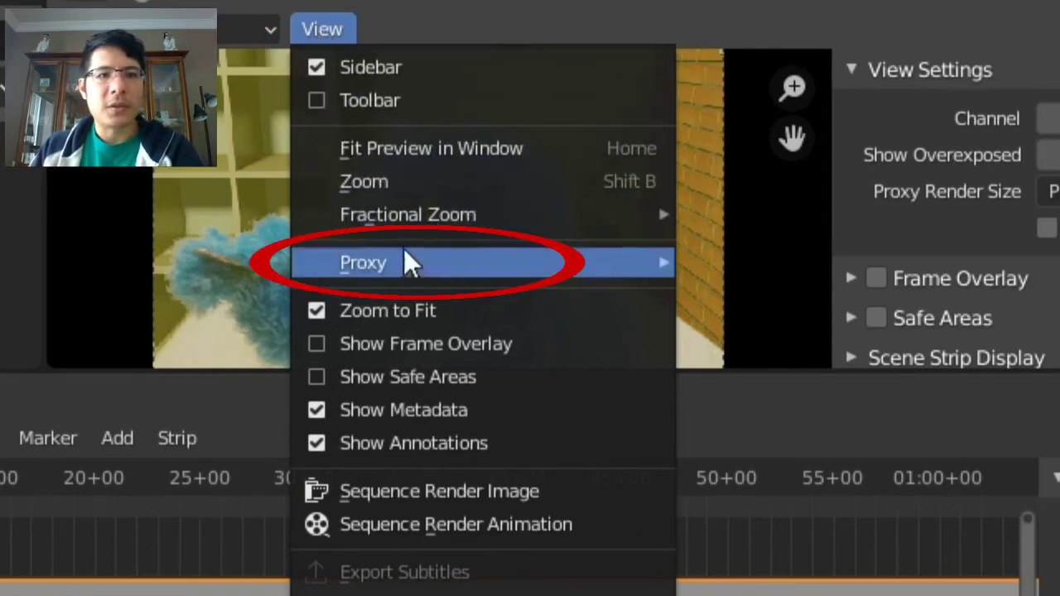
{"action": "mouse_move", "coordinate": [416, 265]}
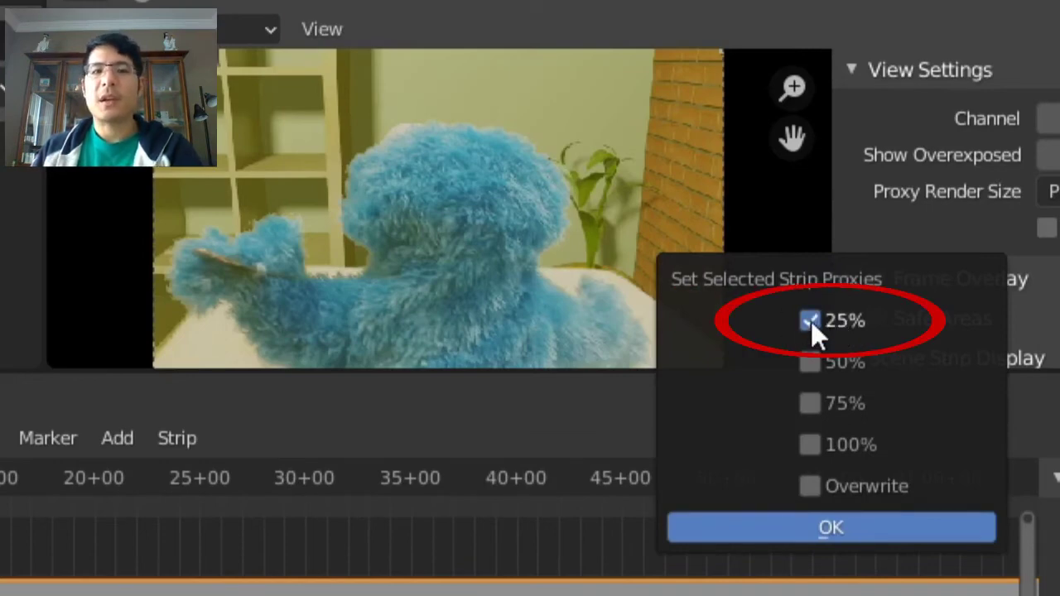
{"action": "left_click", "coordinate": [811, 320]}
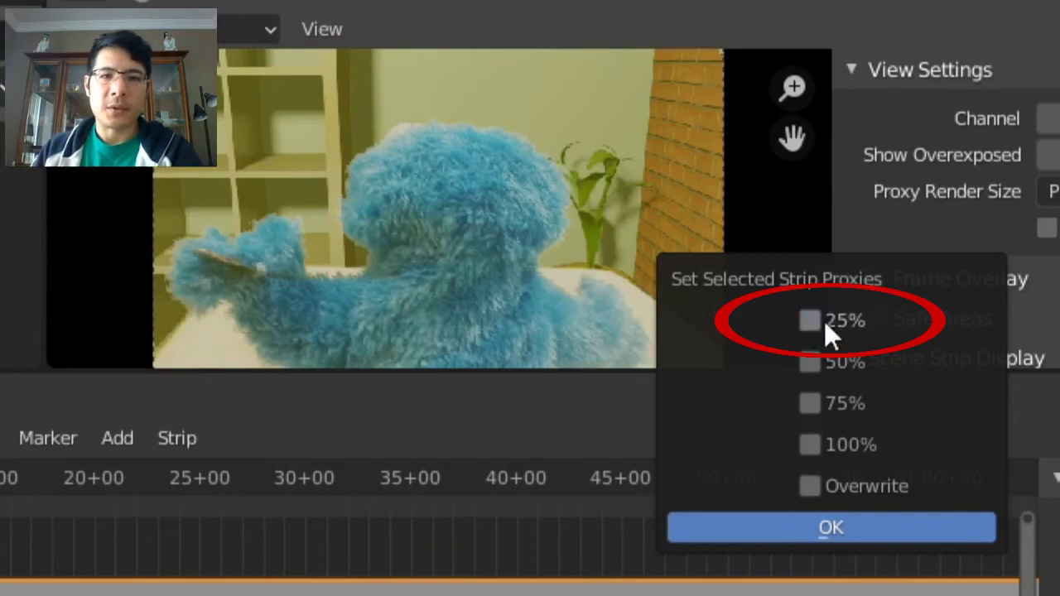
{"action": "left_click", "coordinate": [811, 320]}
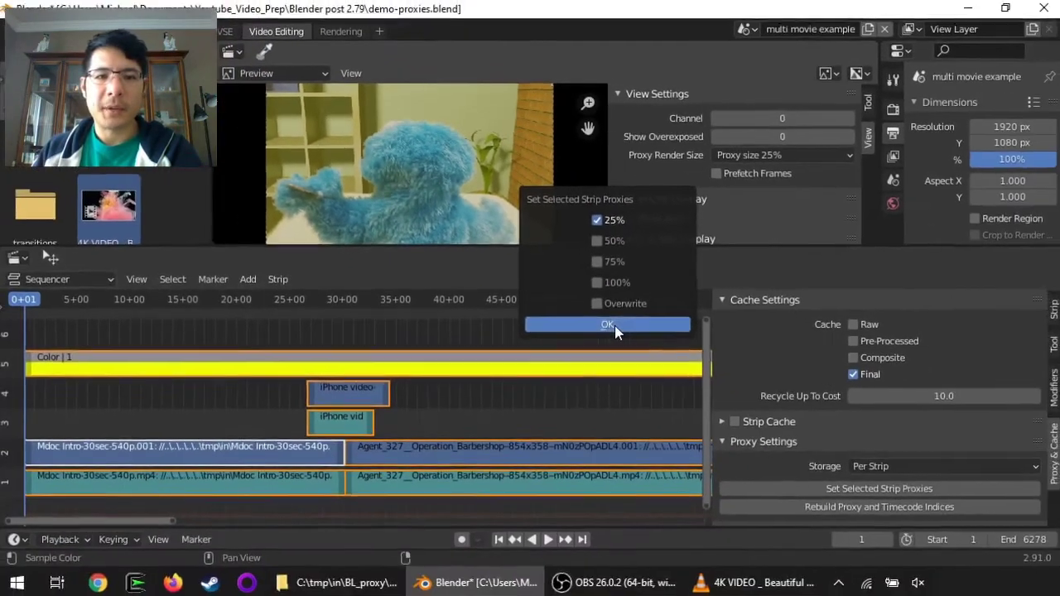
{"action": "left_click", "coordinate": [733, 440]}
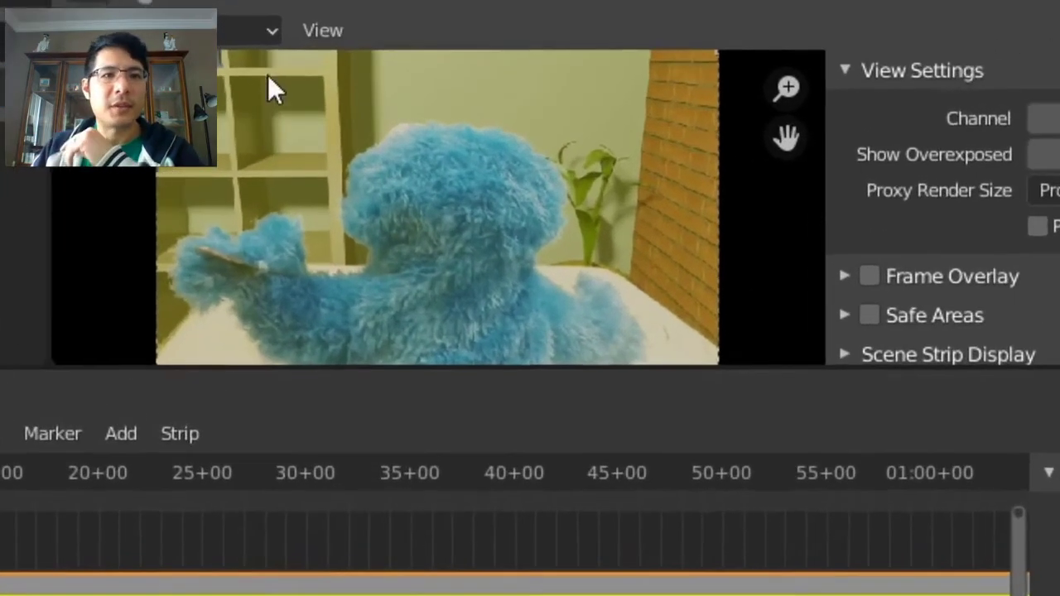
Rebuild the proxies for all selected strips from the preview's proxy options
{"action": "left_click", "coordinate": [319, 32]}
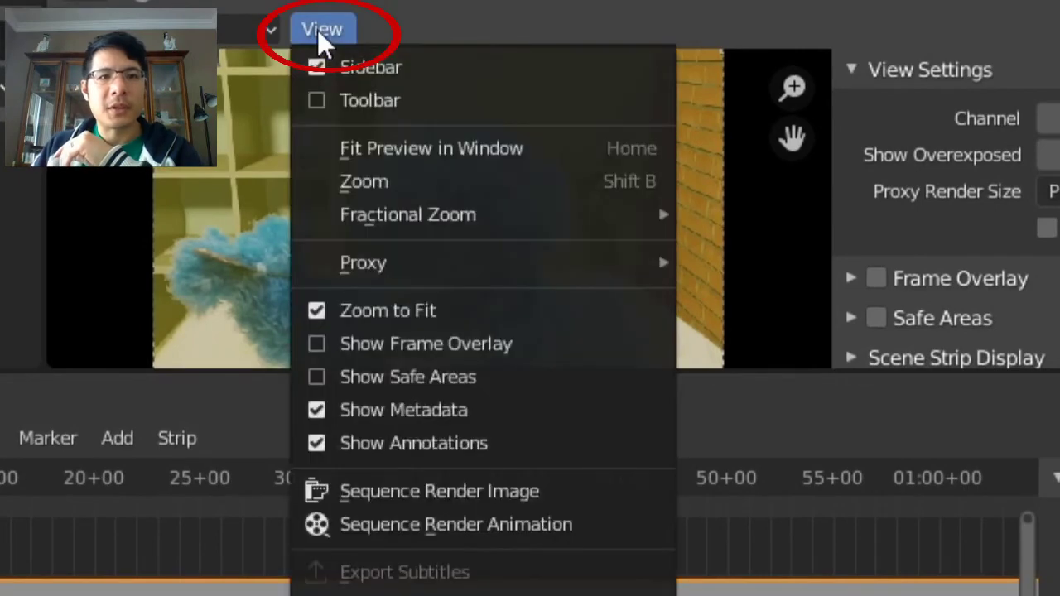
{"action": "mouse_move", "coordinate": [409, 261]}
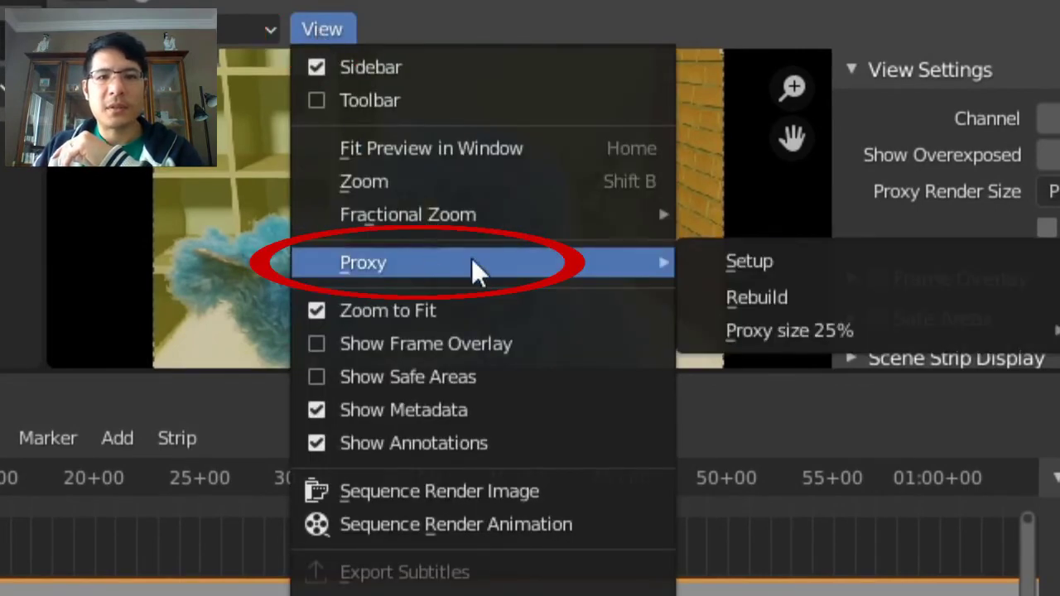
{"action": "left_click", "coordinate": [796, 302]}
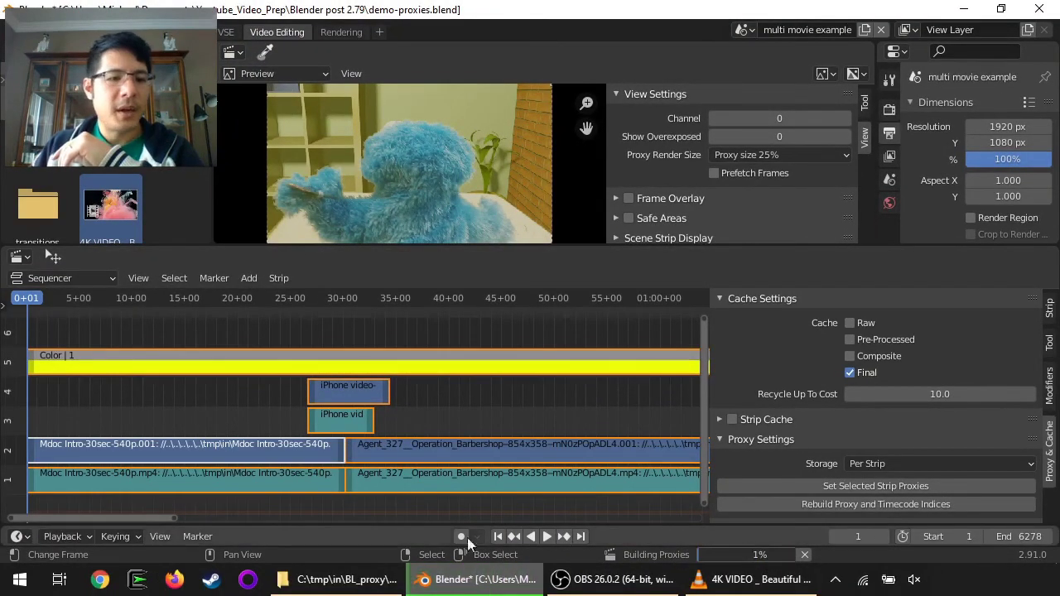
Switch to File Explorer, go up to BL_proxy, highlight the Agent_327, iPhone video and Mdoc Intro proxy folders, and return to Blender
{"action": "left_click", "coordinate": [319, 582]}
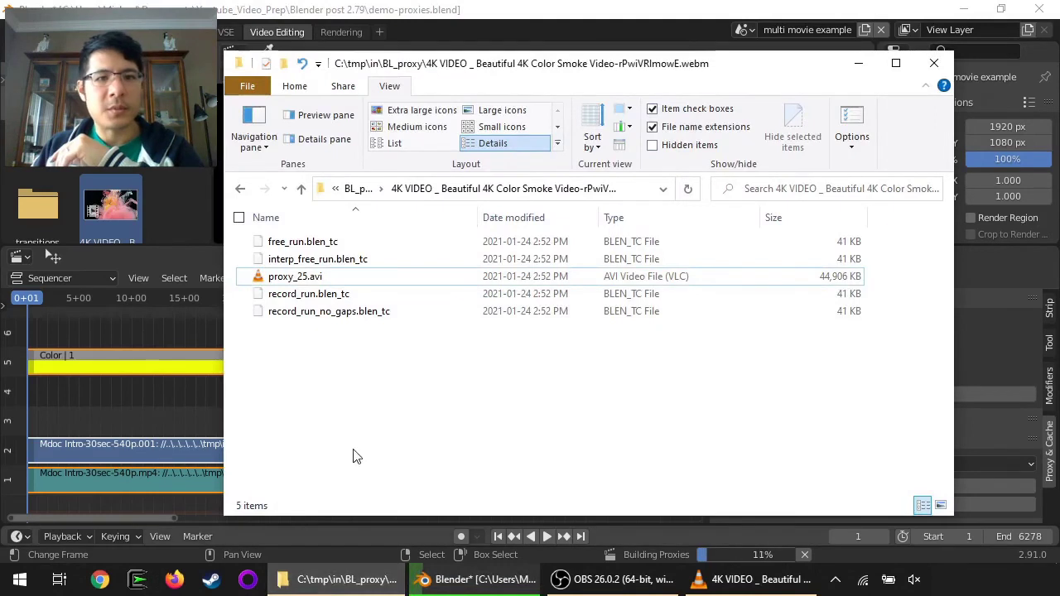
{"action": "left_click", "coordinate": [357, 189]}
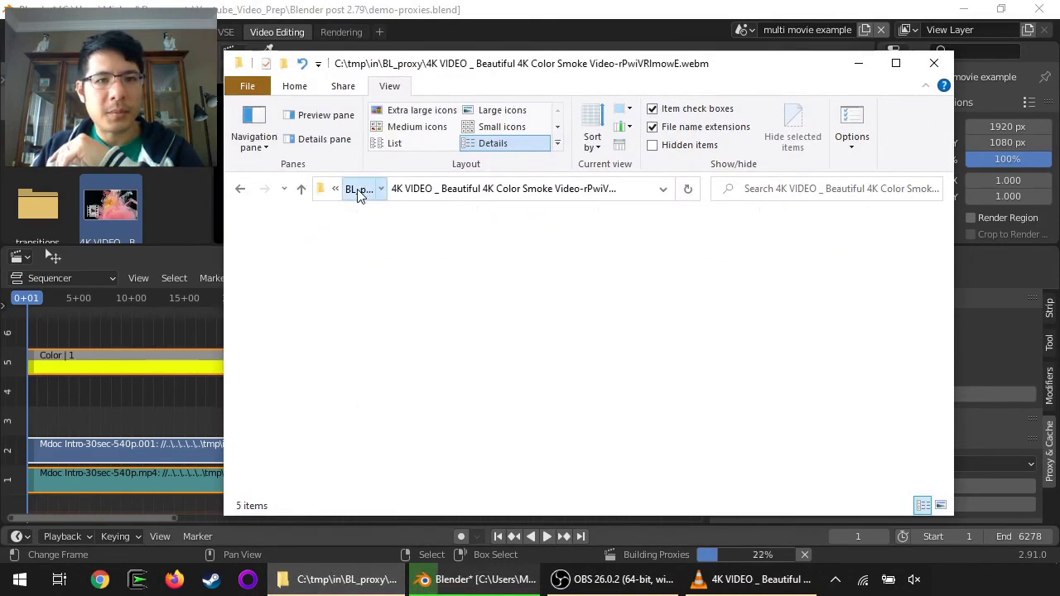
{"action": "left_click_drag", "start_coordinate": [362, 339], "coordinate": [302, 263]}
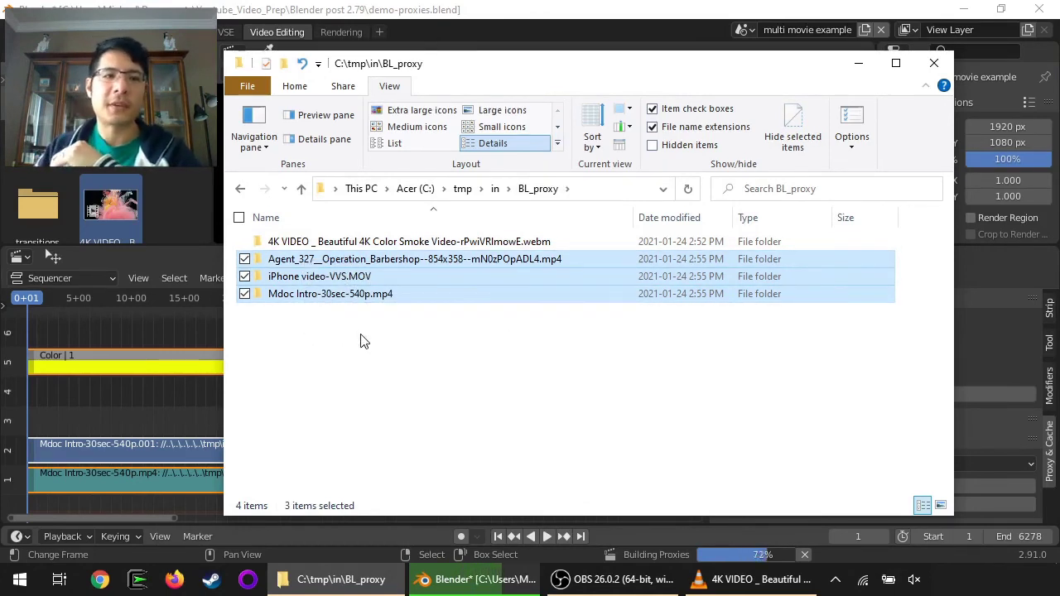
{"action": "left_click", "coordinate": [306, 11]}
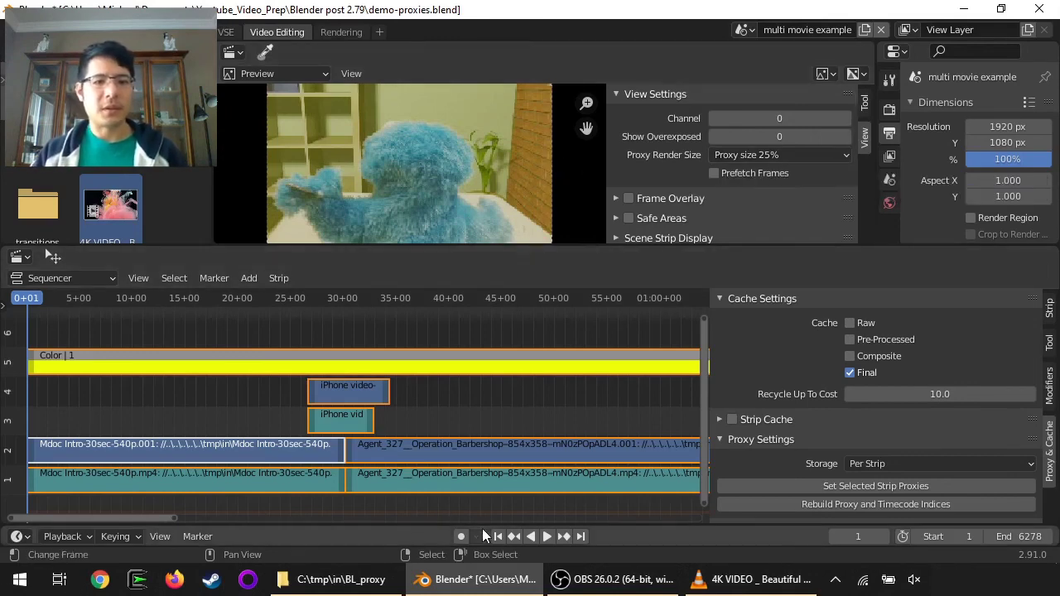
Play the sequence, jump and scrub through the strips to check playback speed with proxies, and stop it
{"action": "left_click", "coordinate": [548, 540]}
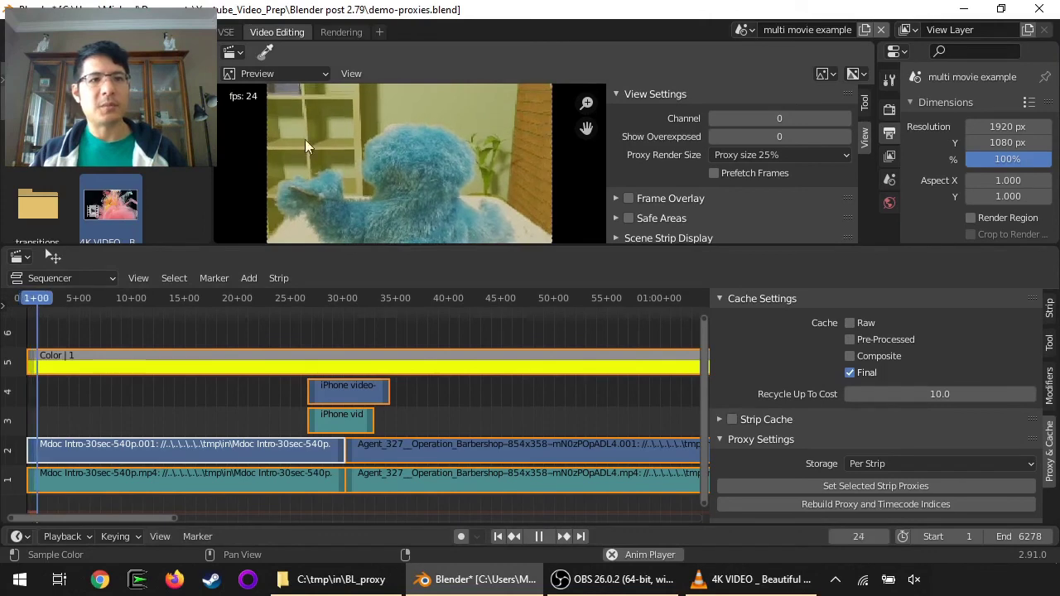
{"action": "left_click", "coordinate": [247, 331]}
{"action": "left_click_drag", "start_coordinate": [291, 332], "coordinate": [647, 329]}
{"action": "left_click", "coordinate": [547, 403]}
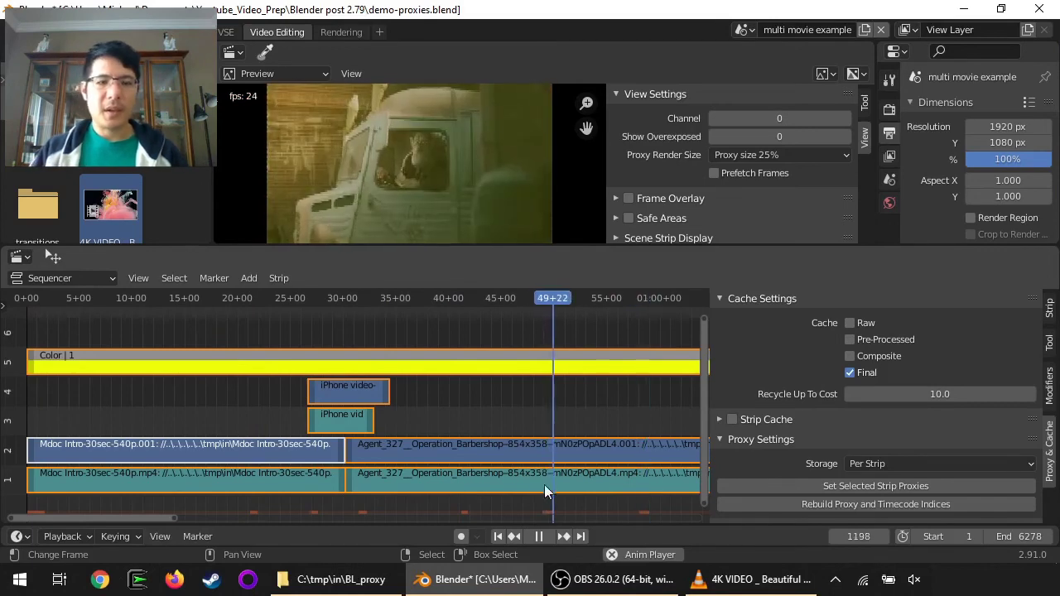
{"action": "left_click", "coordinate": [539, 535]}
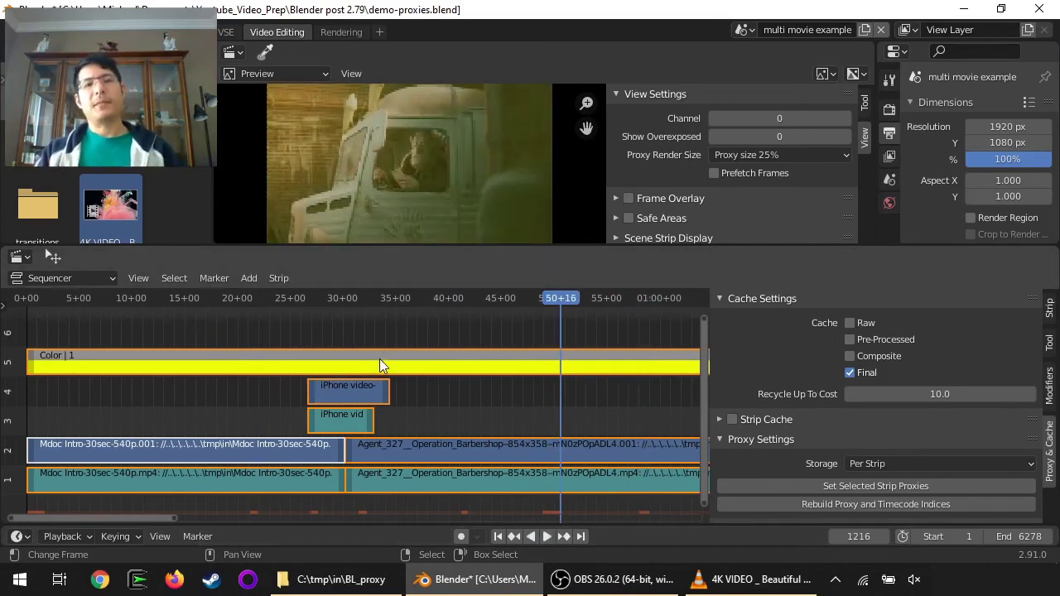